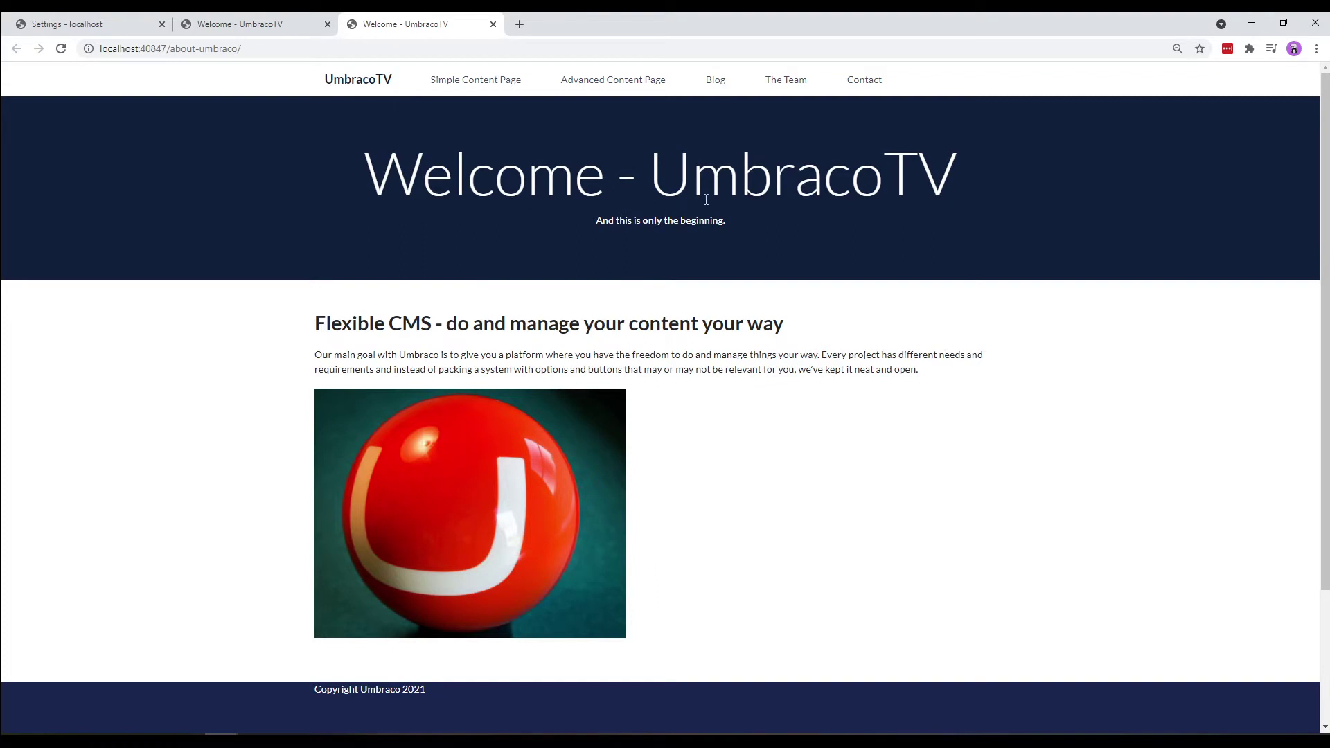
Step: View the site's Contact Us page, then return to the backoffice Settings section
left_click(272, 31)
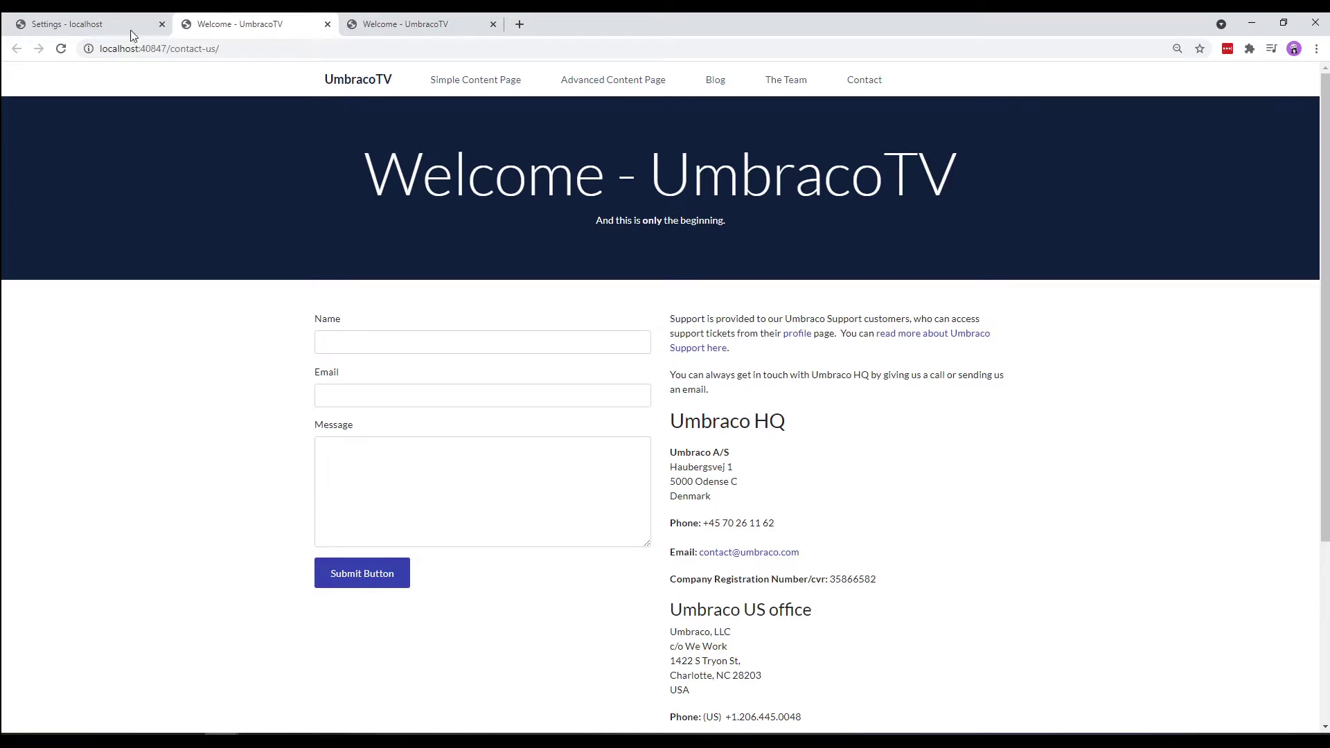
left_click(99, 24)
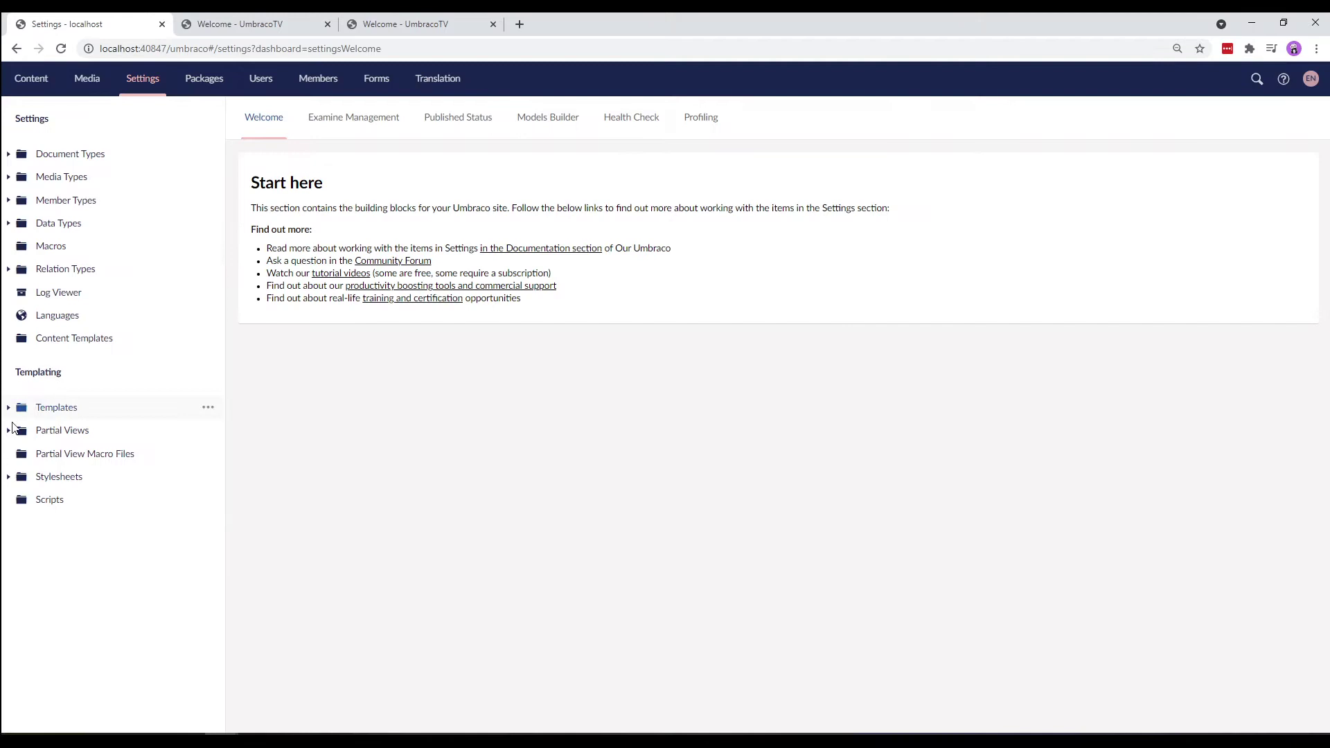
Step: View the Master template's hard-coded jumbotron title and subtitle lines (51-52)
left_click(8, 407)
left_click(60, 430)
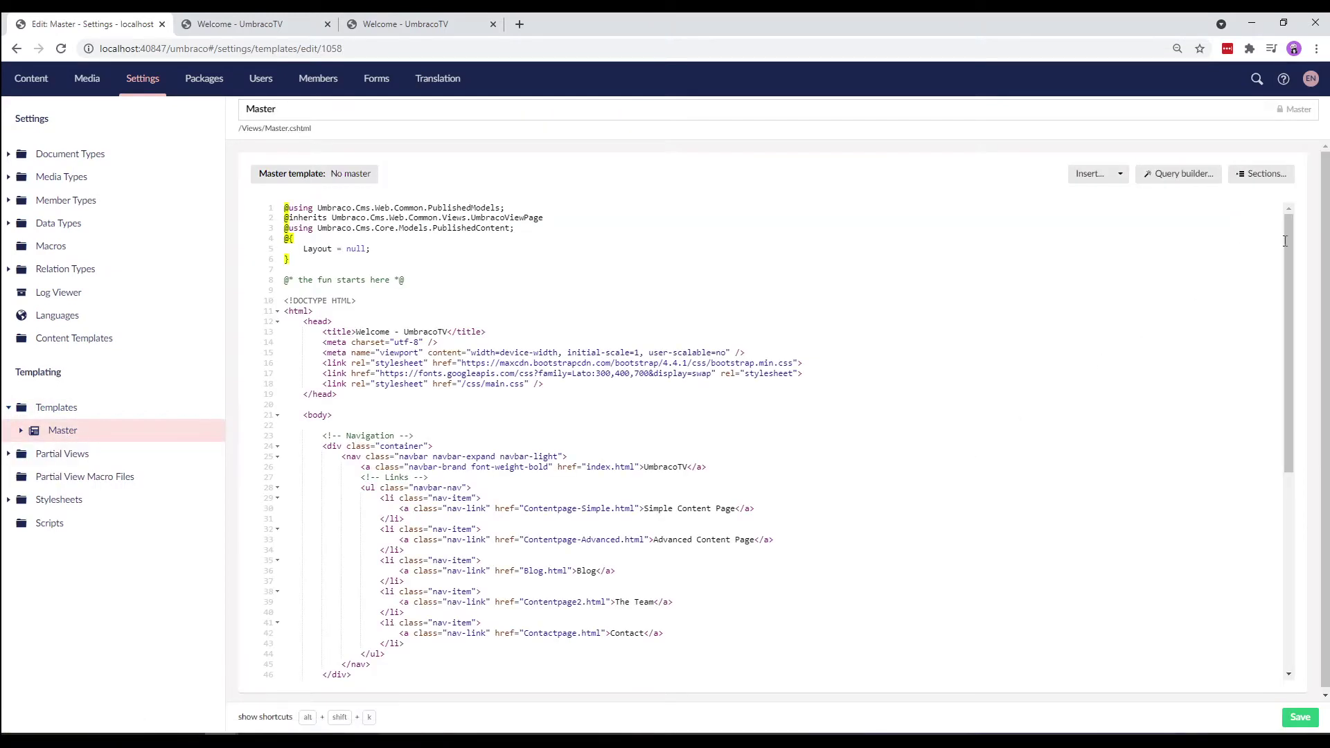
scroll(1281, 343, "down", 3)
scroll(1280, 385, "down", 2)
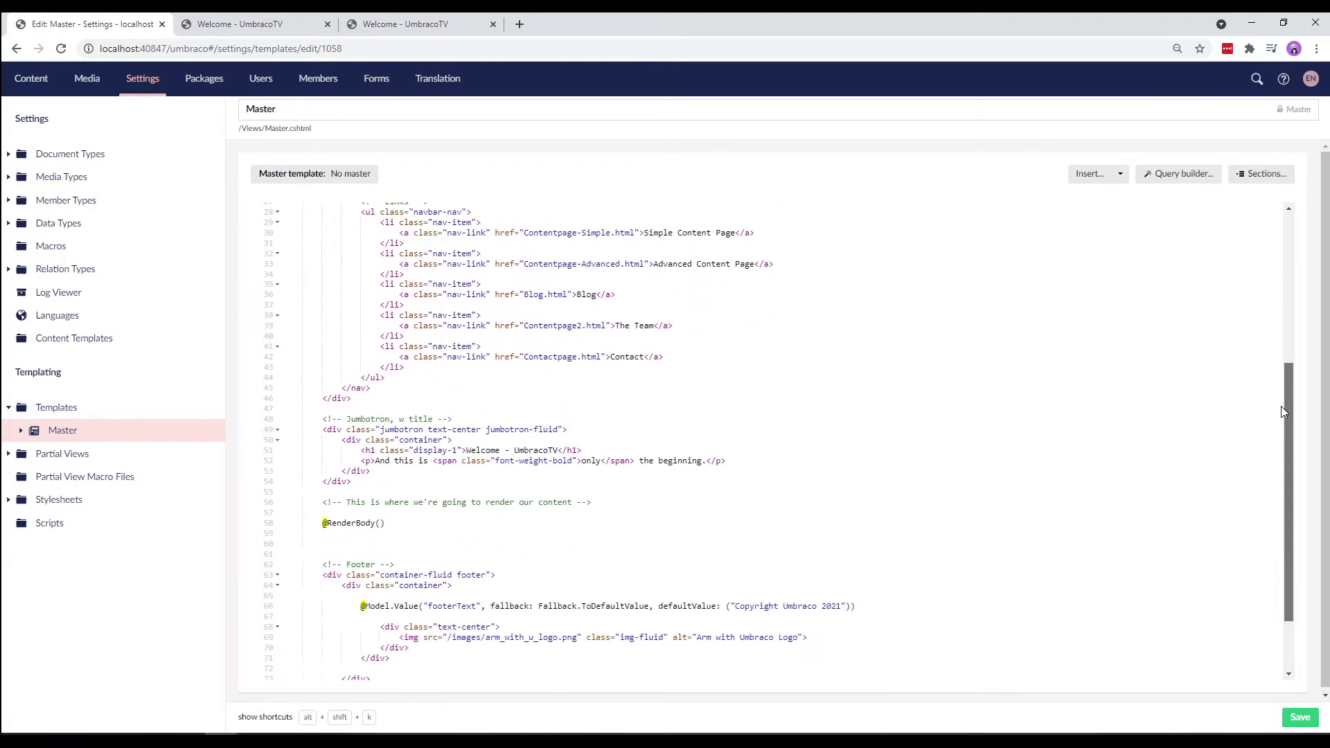
left_click_drag(356, 448, 730, 464)
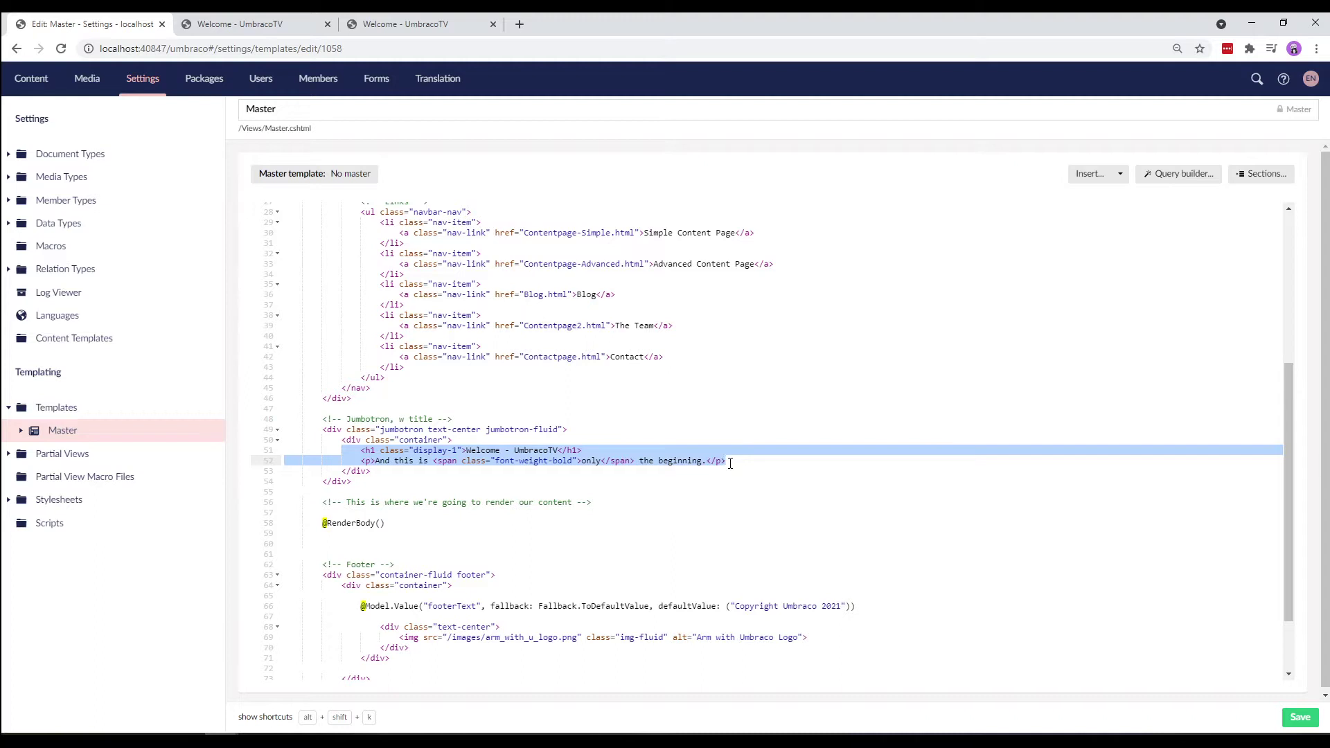
left_click(730, 464)
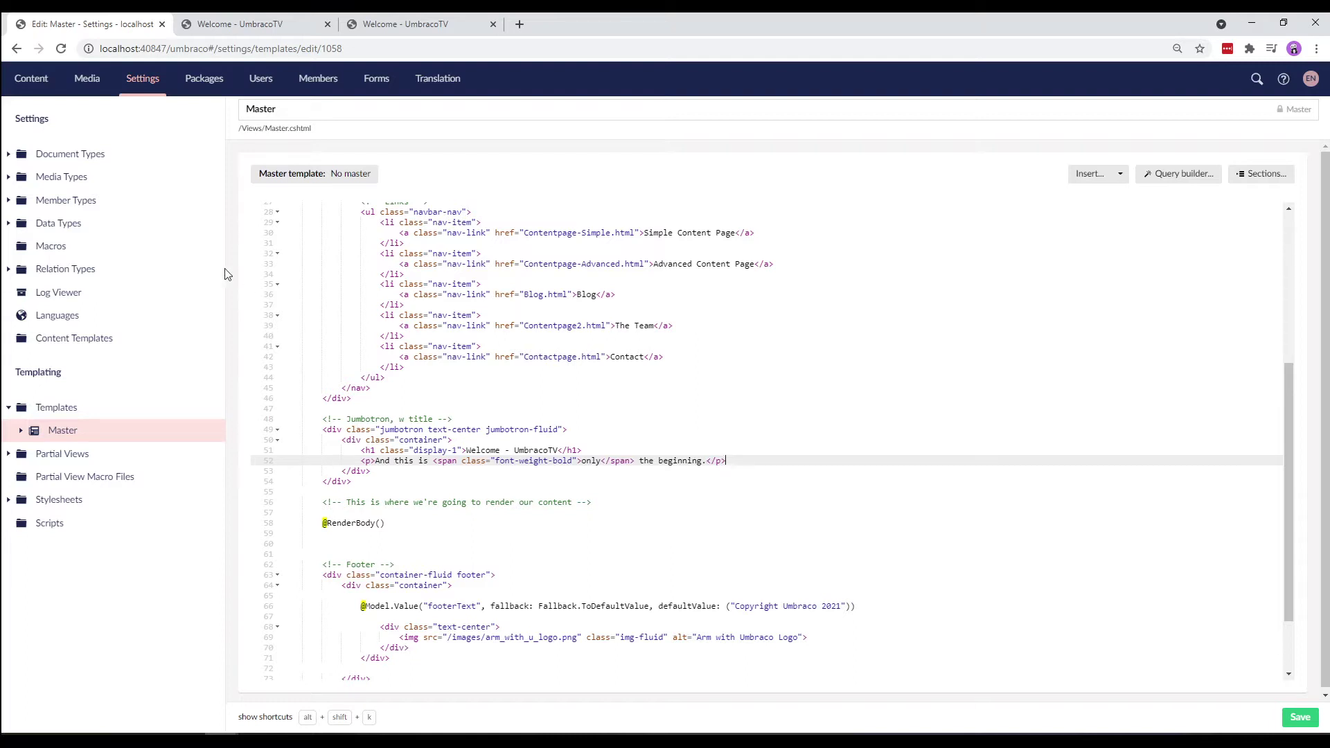
Step: Check which compositions the HomePage document type could inherit, without changing any
left_click(10, 154)
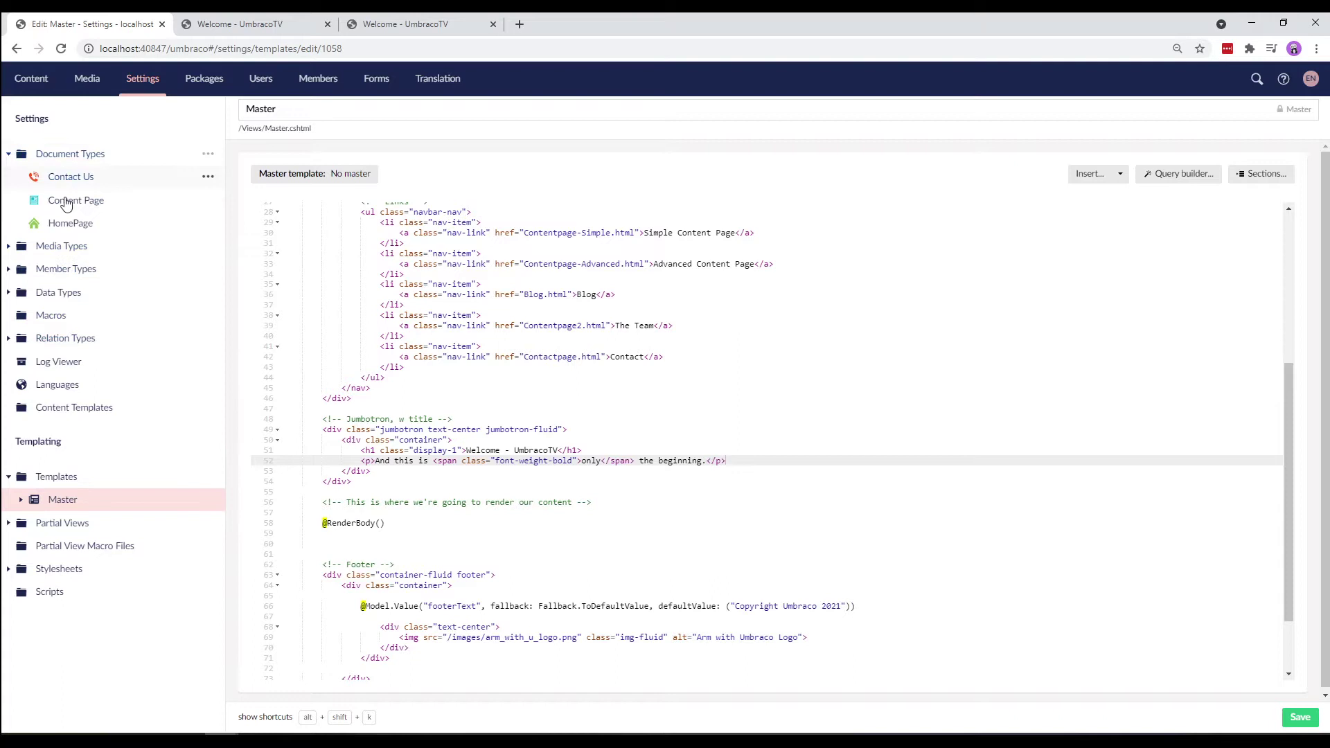
left_click(70, 226)
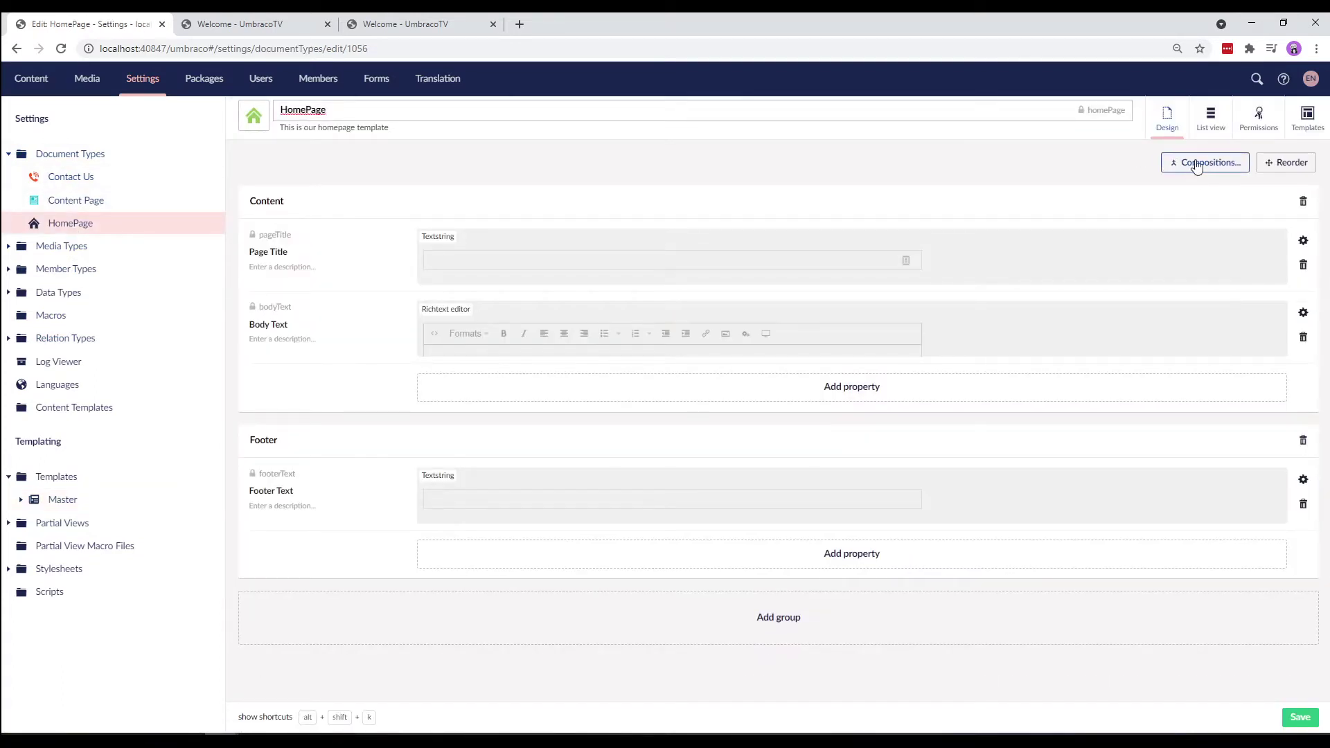
left_click(1204, 163)
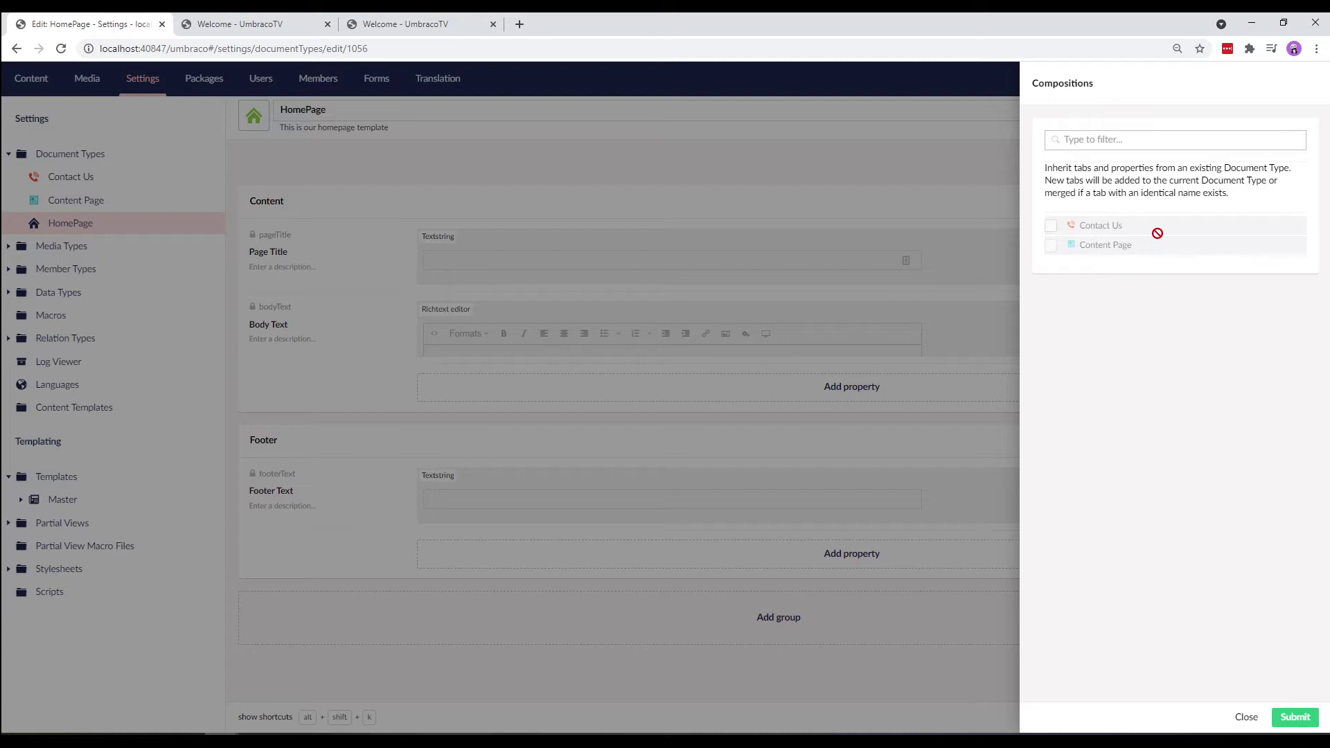
left_click(1246, 718)
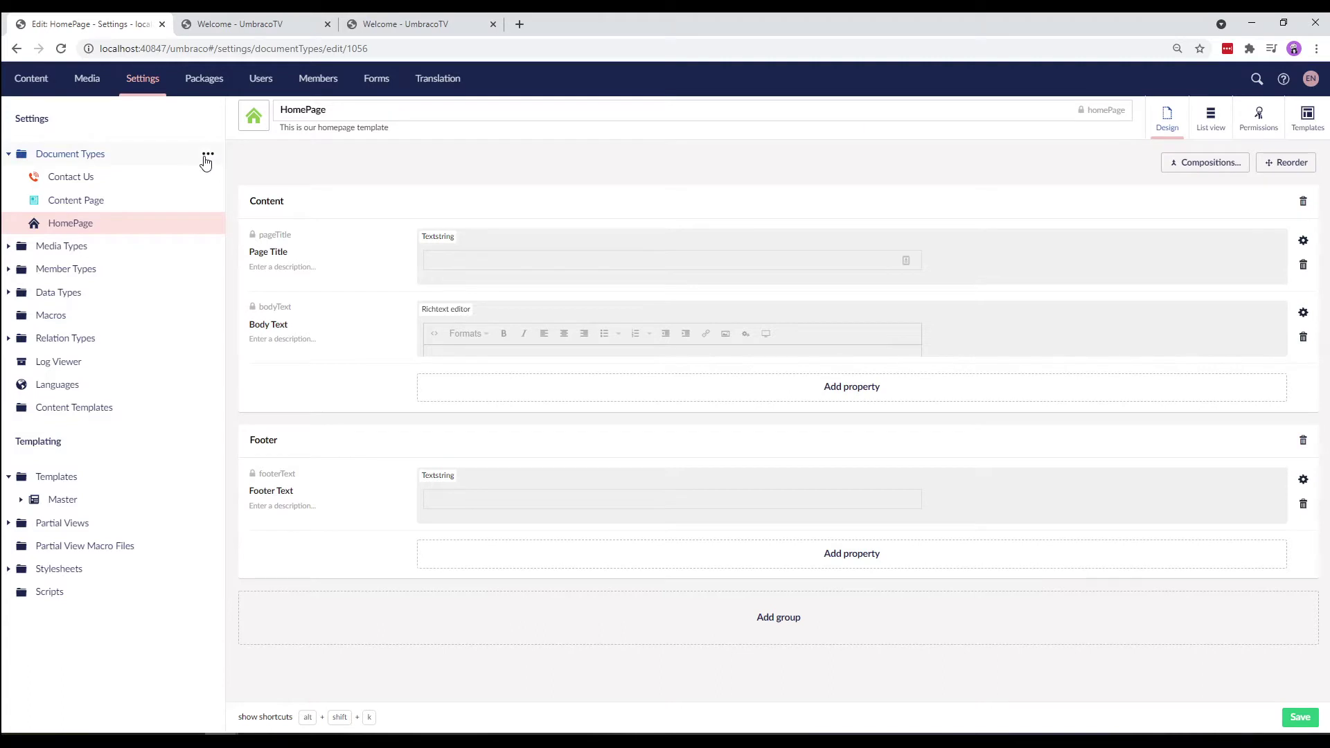
Step: Create a 'Compositions' folder under Document Types and start a new item inside it
left_click(209, 153)
left_click(307, 369)
type("Comp")
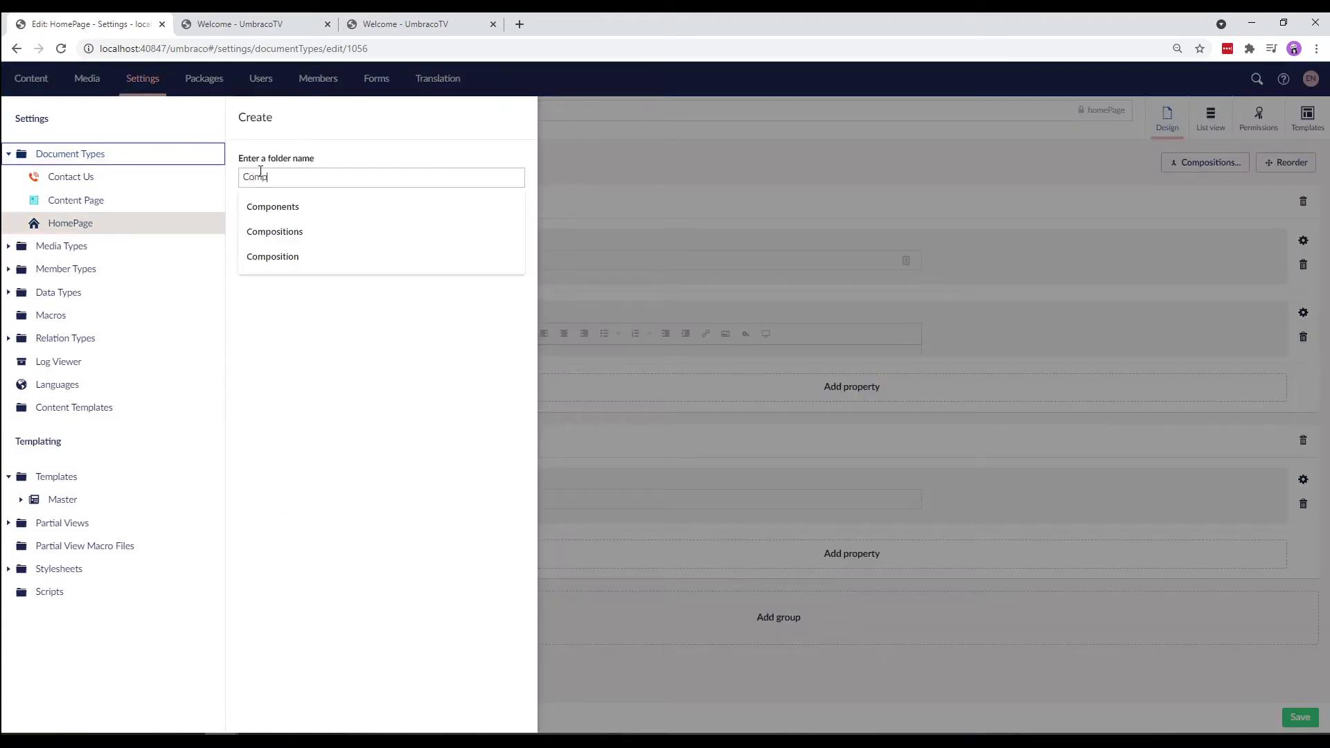
type("ositions")
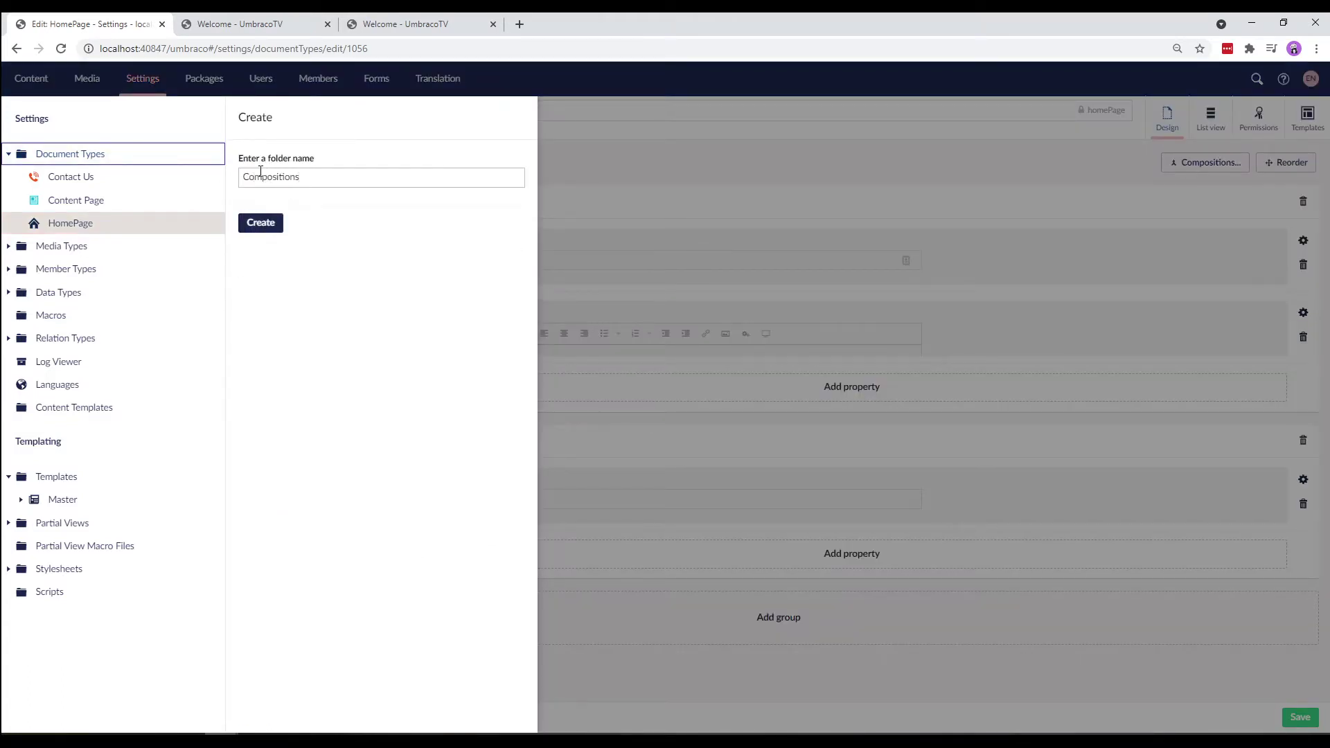
left_click(261, 226)
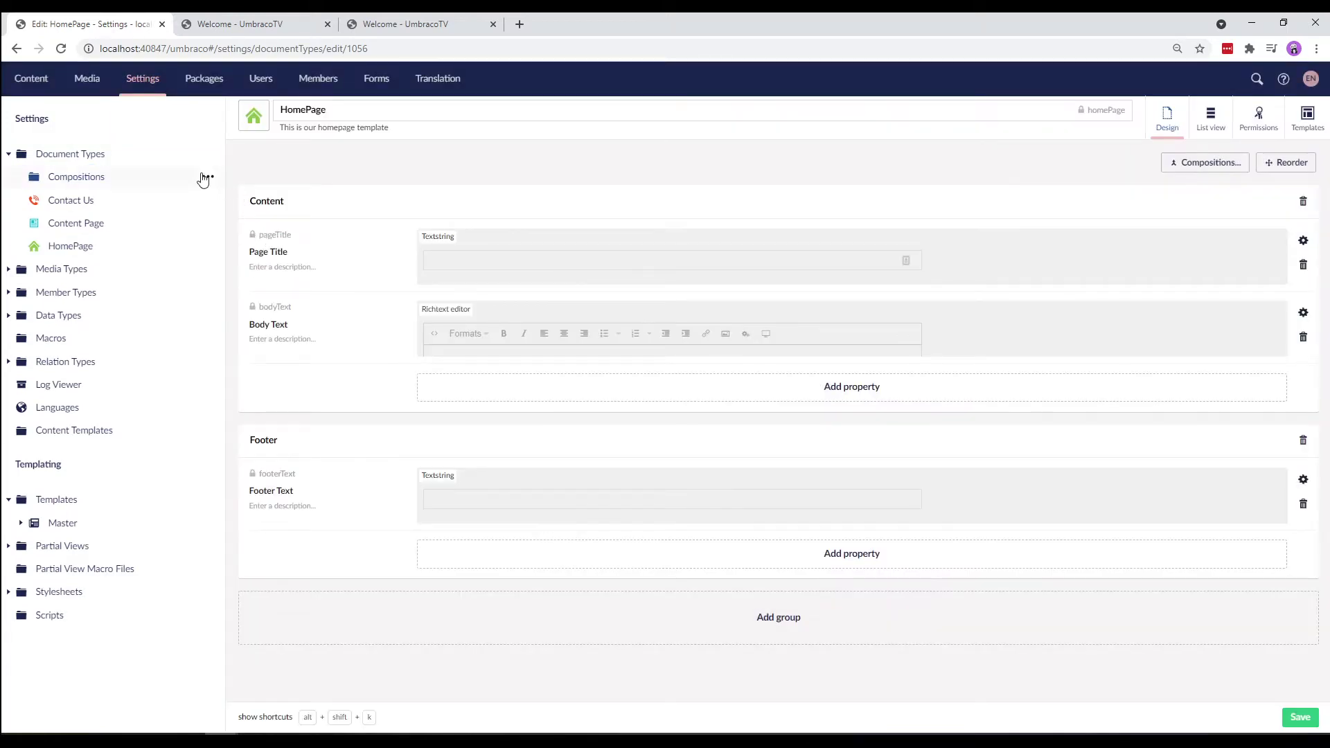
left_click(208, 177)
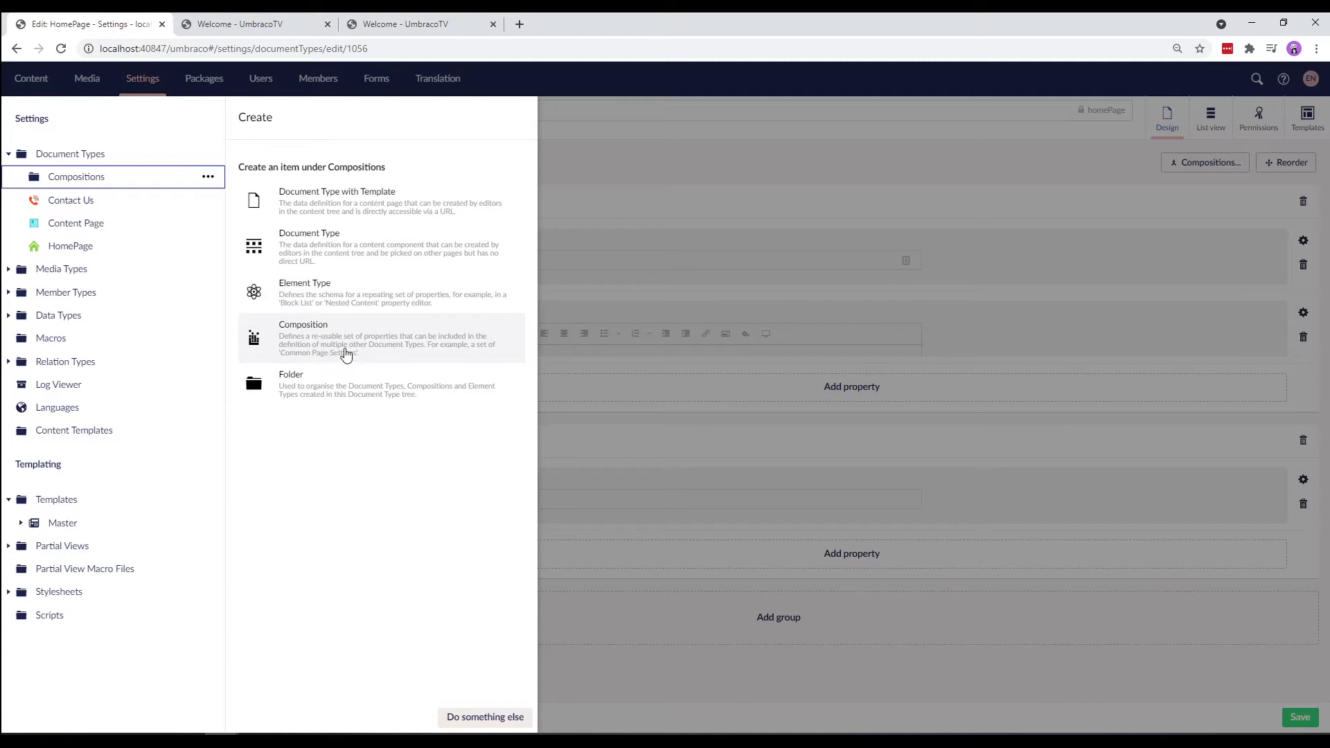
Step: Create a 'Title Box' composition with a 'Title Box' group and start a 'Title' property
left_click(346, 355)
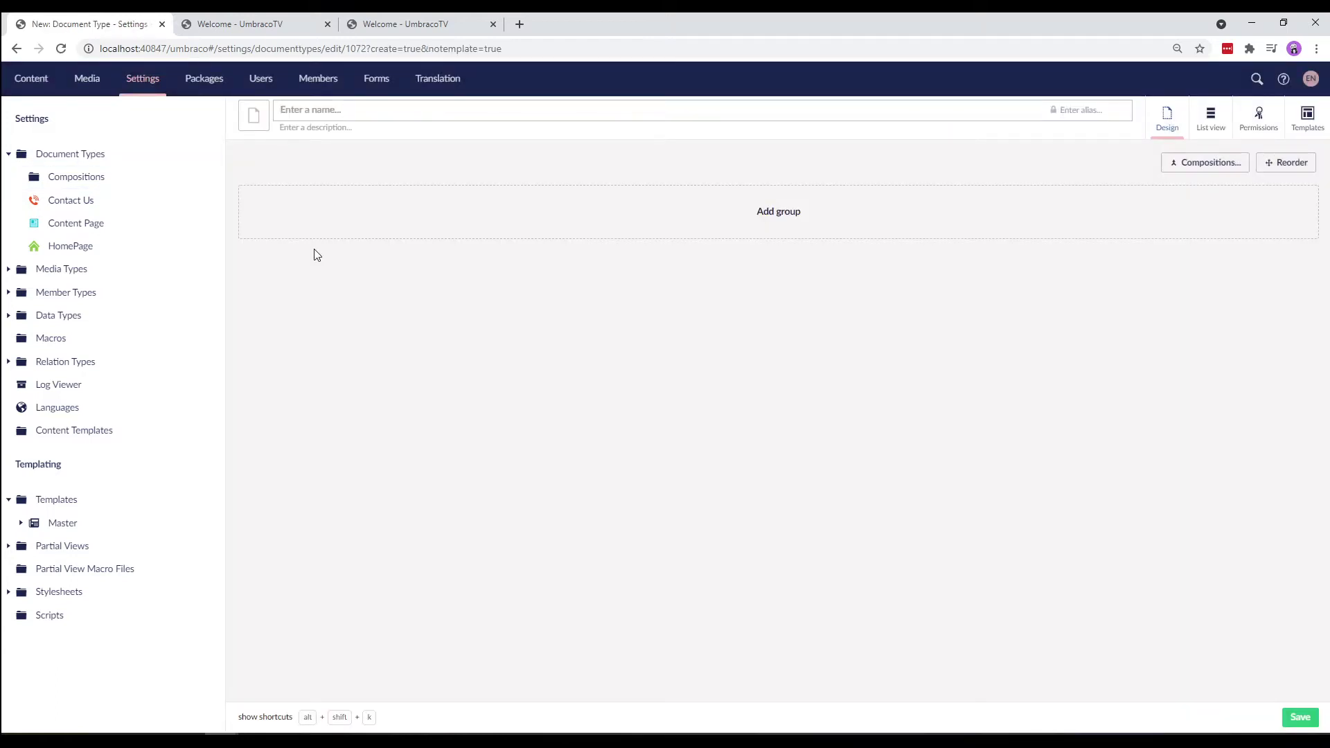
type("Title ")
type("Box")
left_click(513, 239)
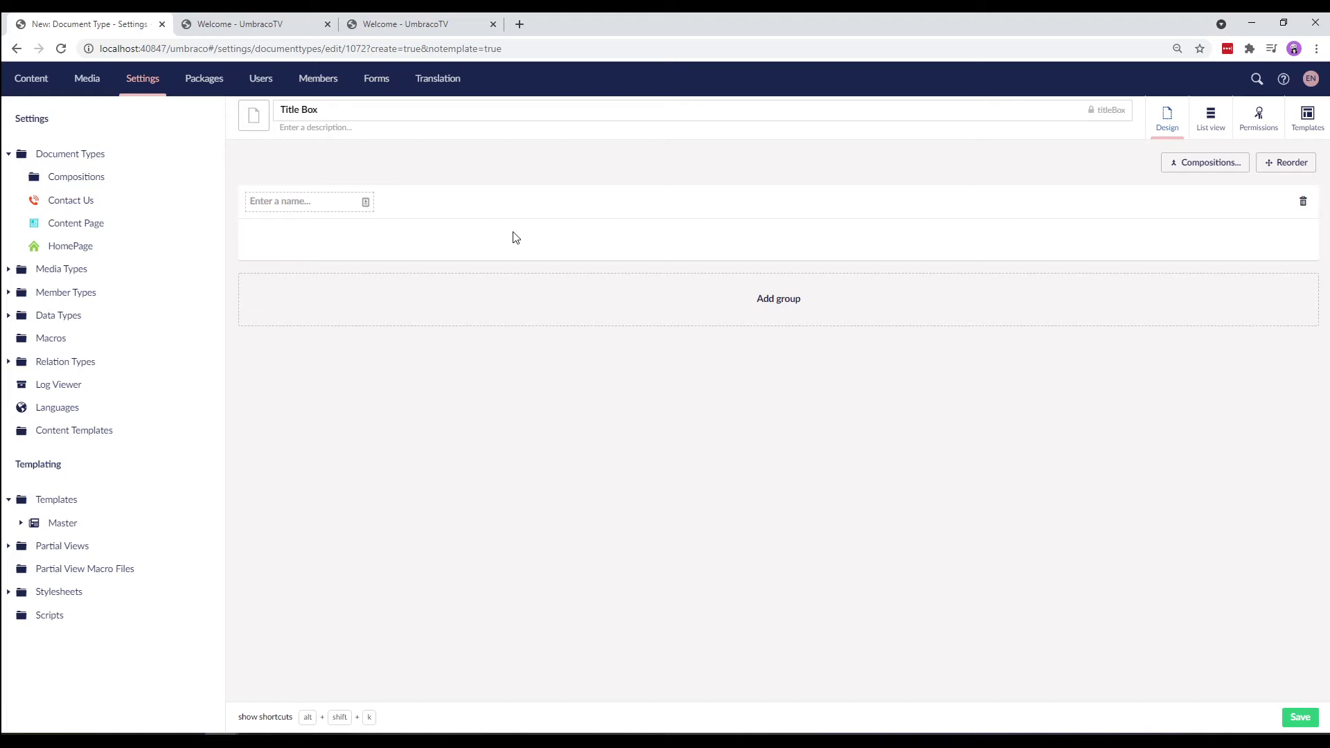
type("Title Box")
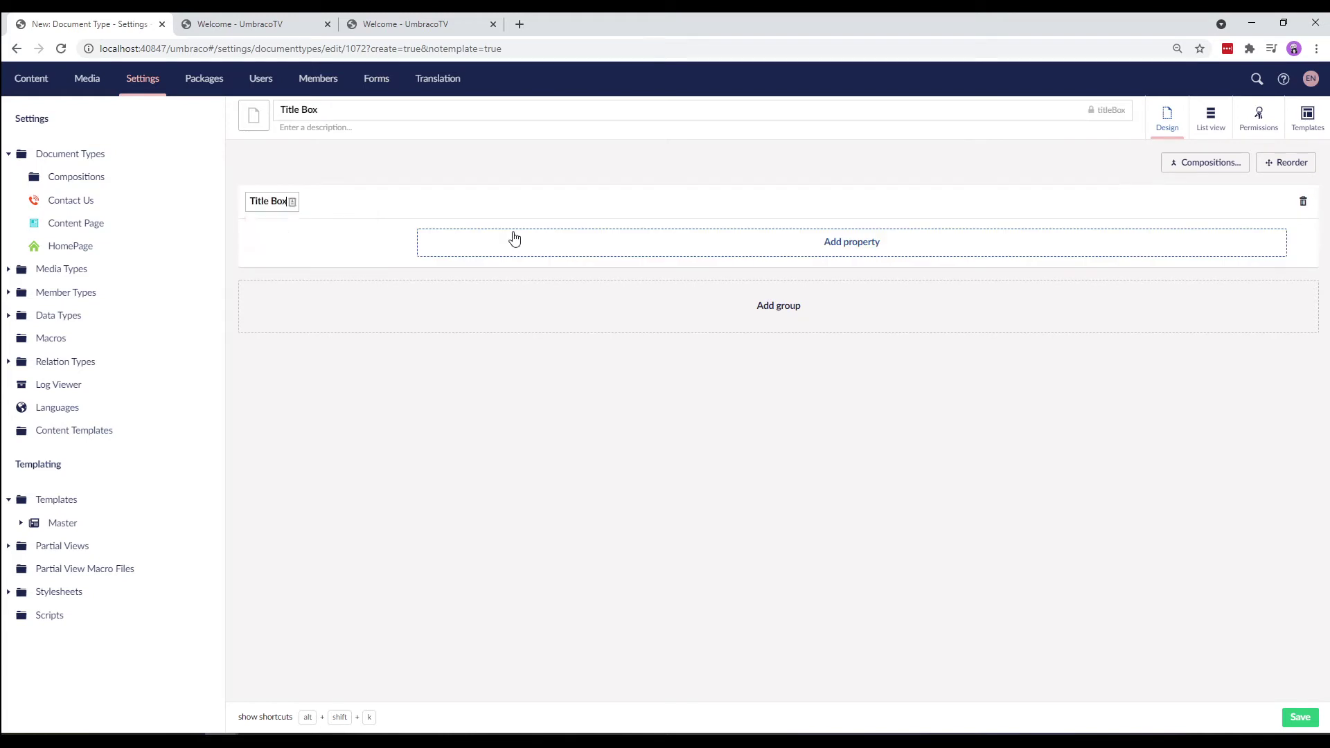
left_click(690, 254)
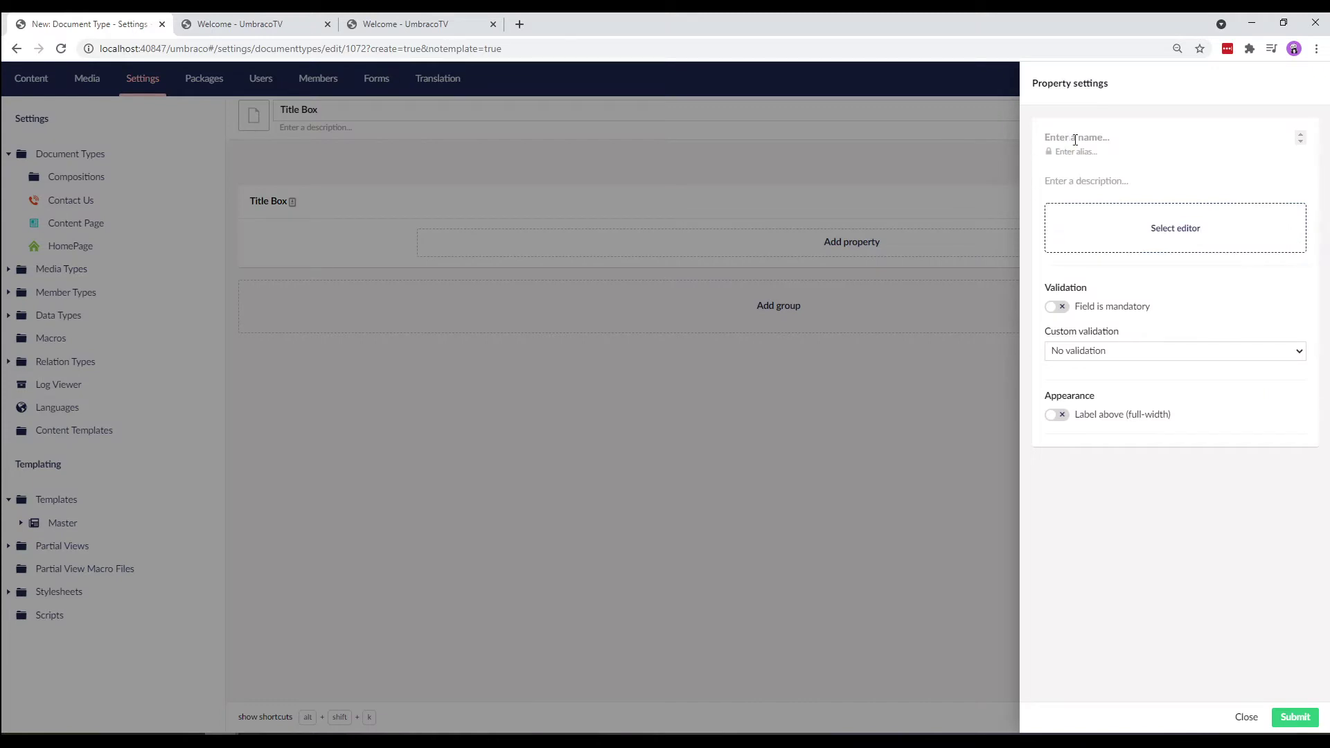
type("Tit")
type("le")
Step: Give the Title property the Textbox editor's existing Textstring configuration
left_click(1105, 245)
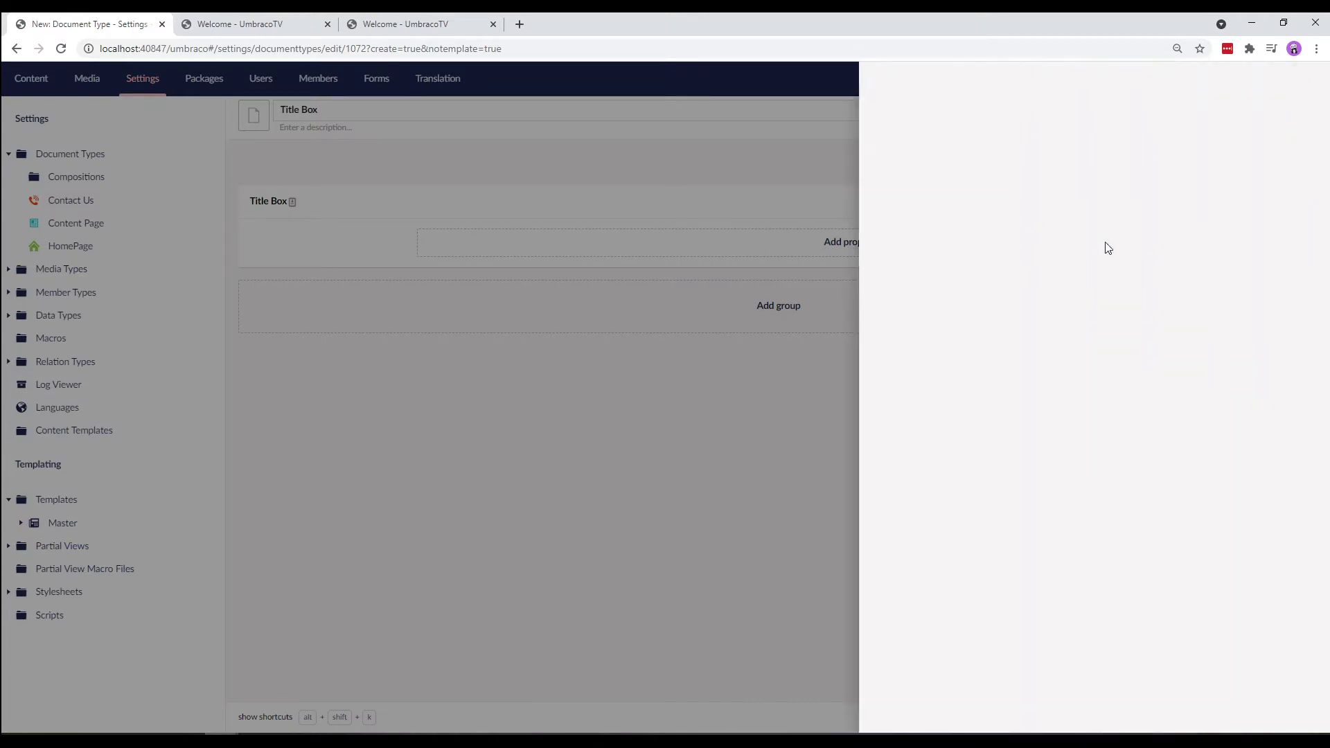
left_click(1108, 251)
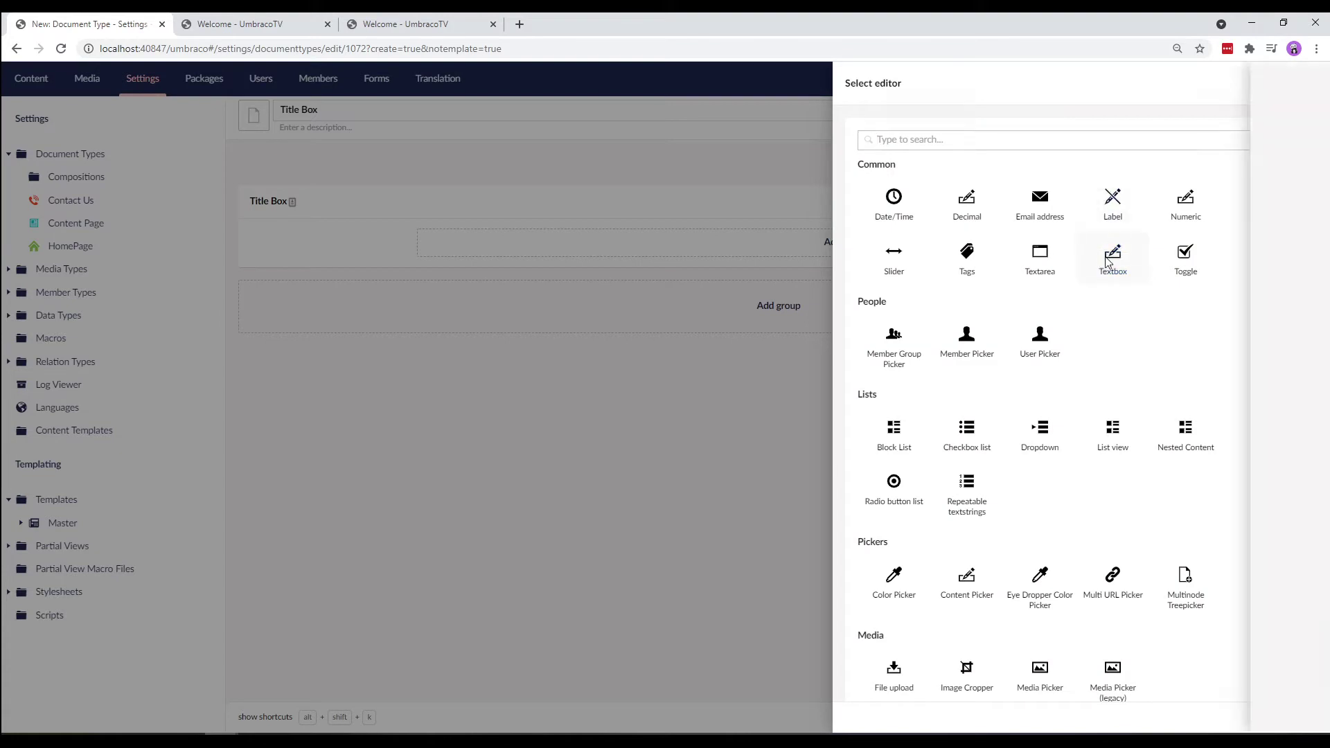
left_click(1092, 164)
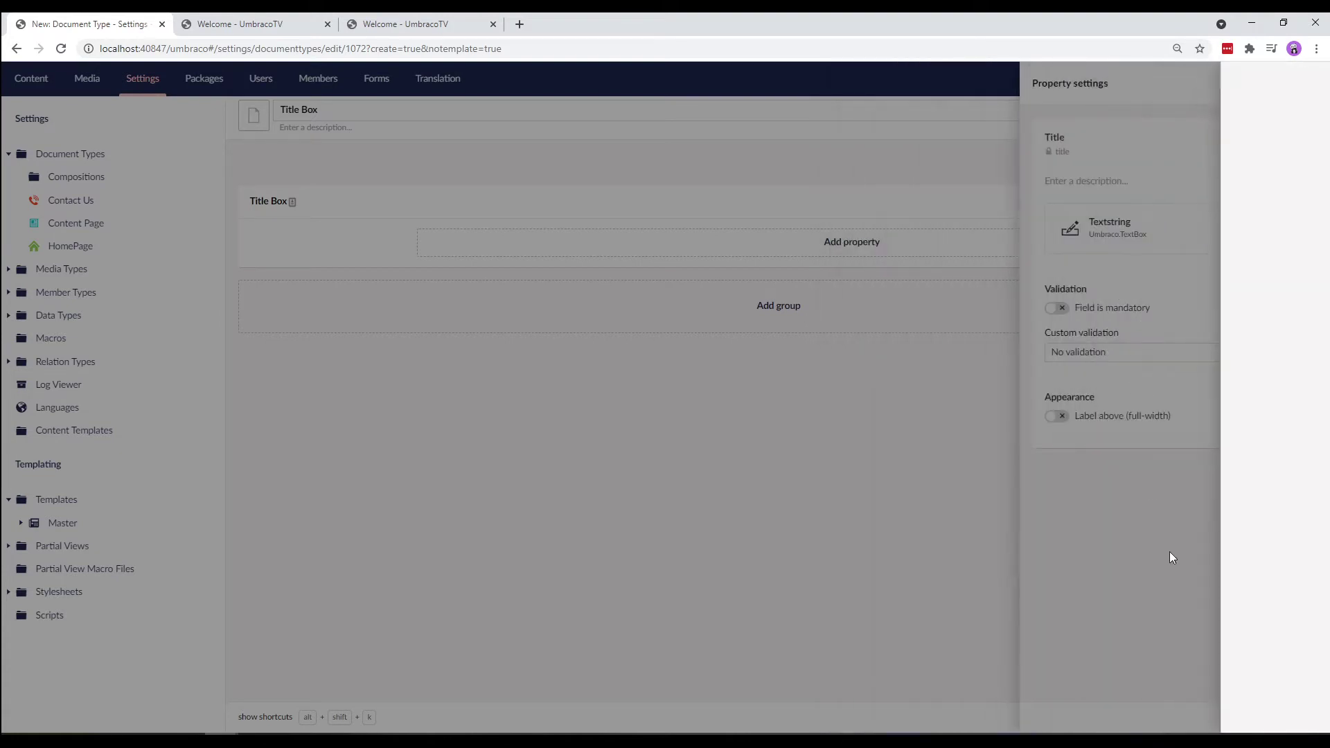
left_click(1294, 717)
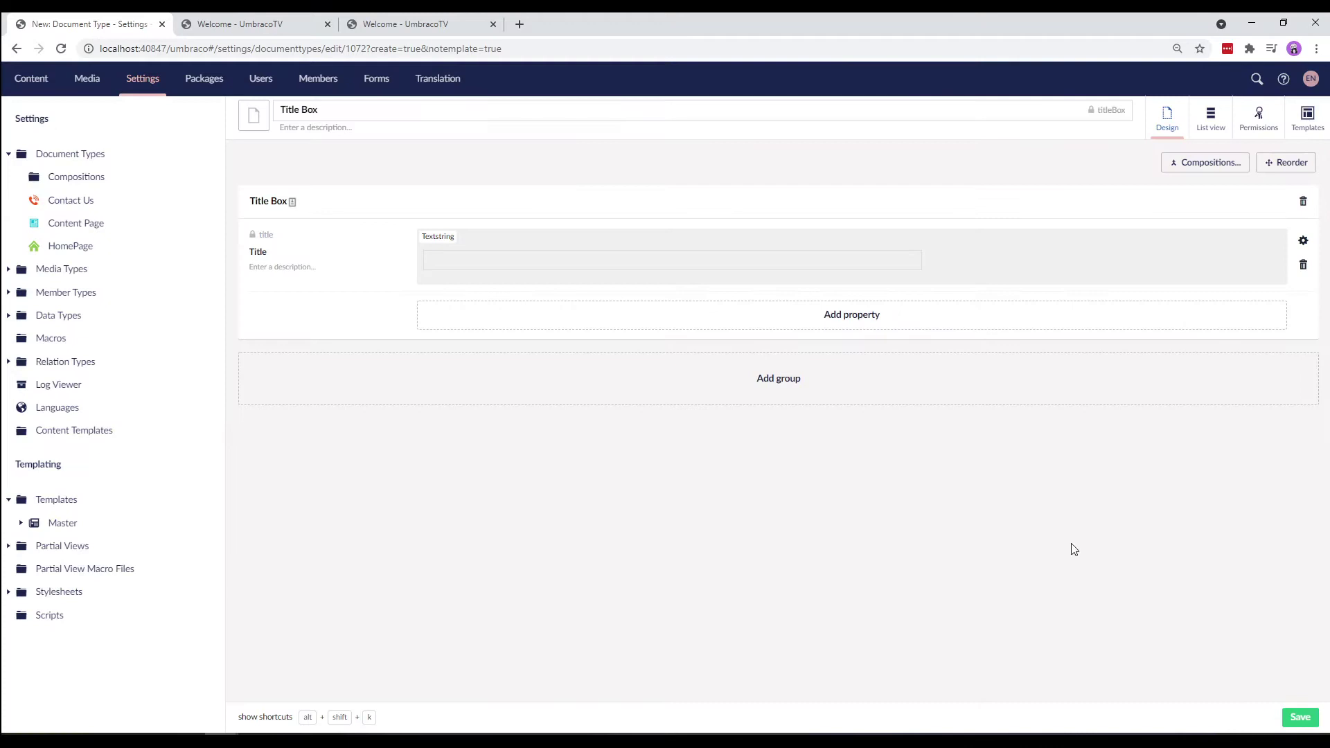
Step: Add a 'Subtitle' property using the existing Textarea configuration
left_click(882, 321)
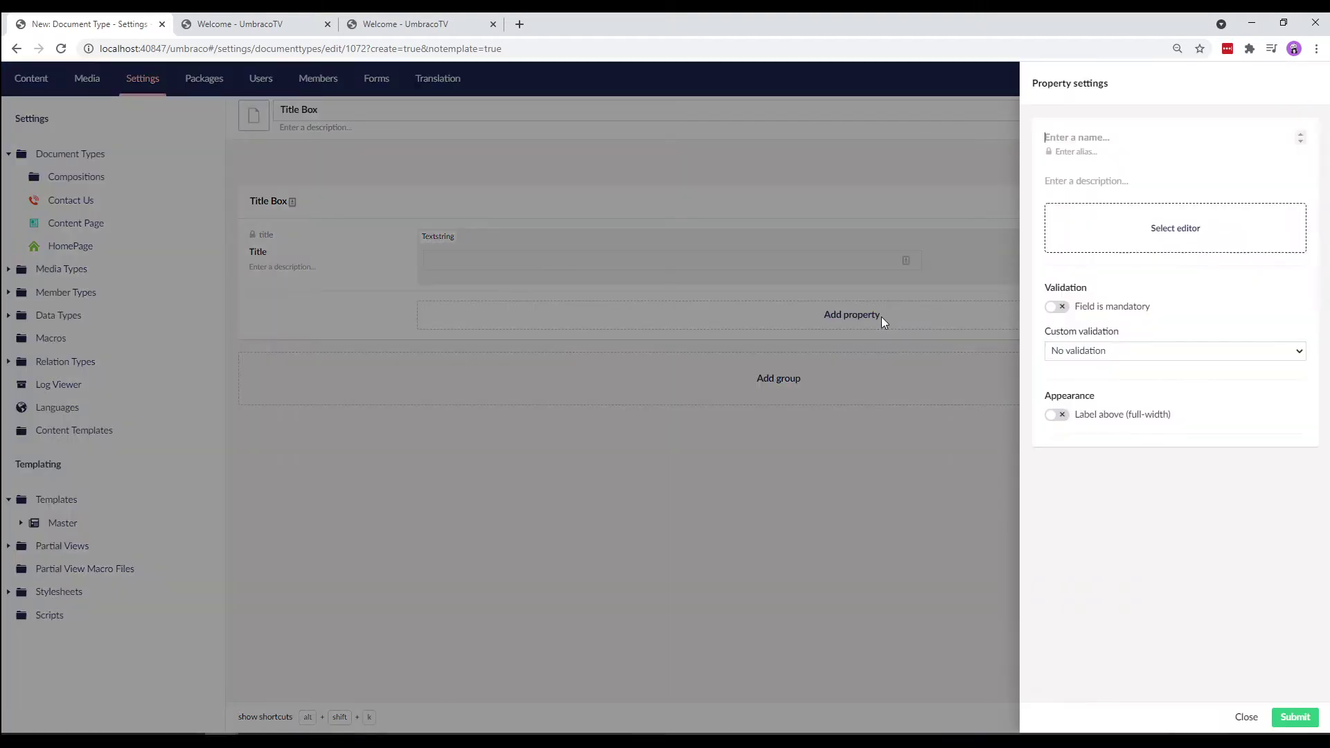
type("Su")
type("btitle")
left_click(1143, 211)
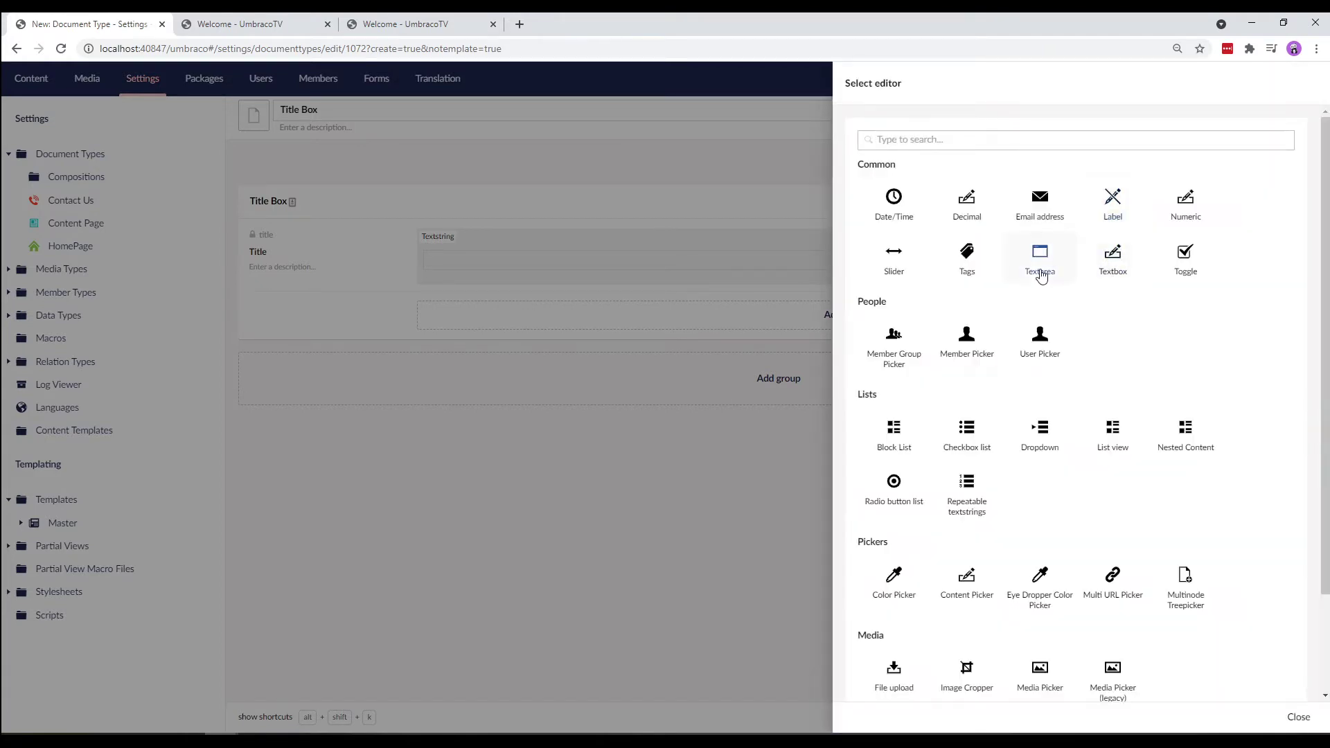
left_click(1040, 260)
left_click(1093, 166)
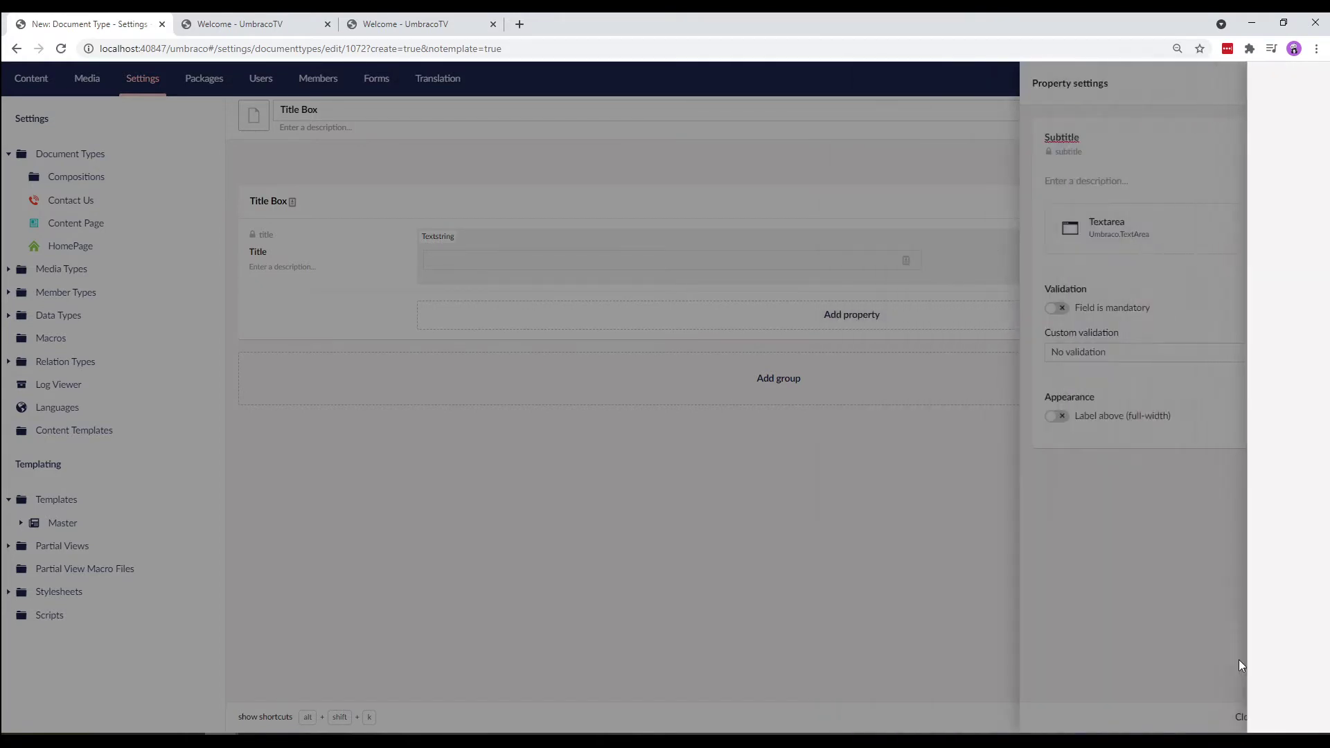
left_click(1285, 723)
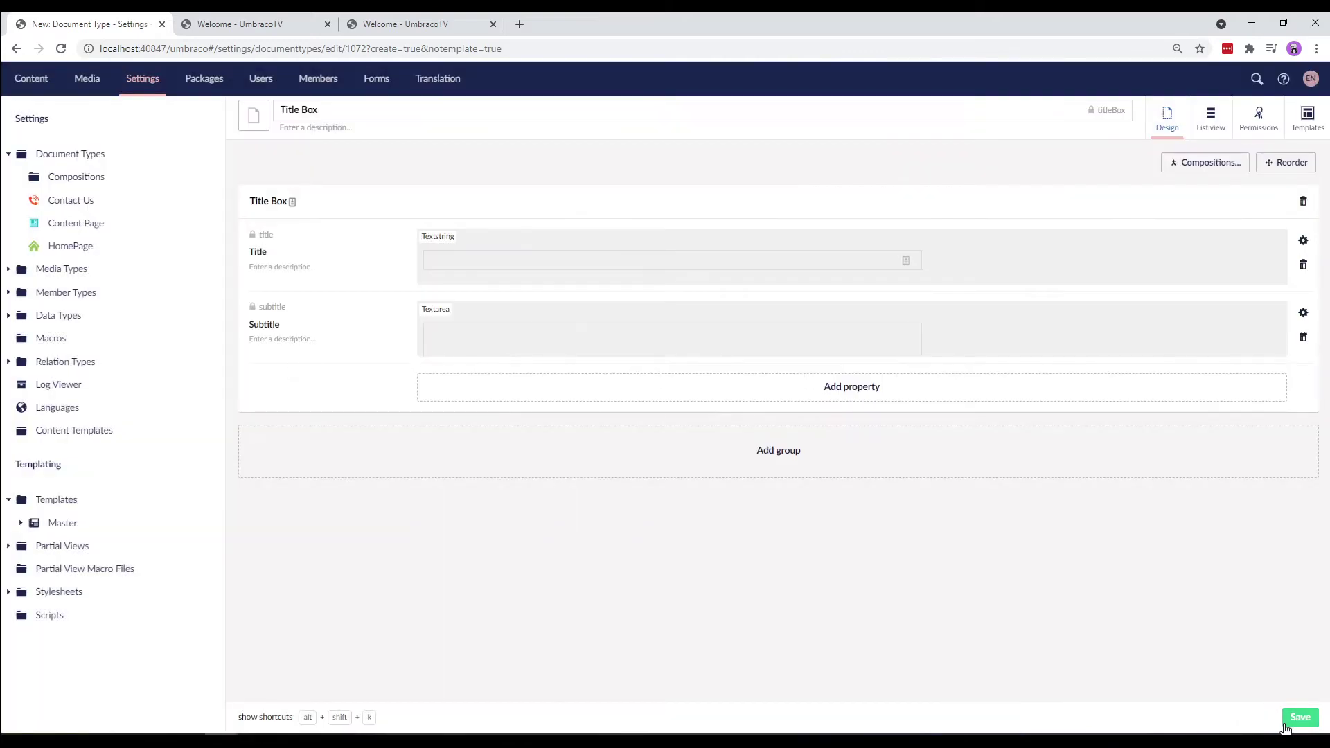
Step: Save the Title Box composition and reopen the HomePage document type
left_click(1297, 718)
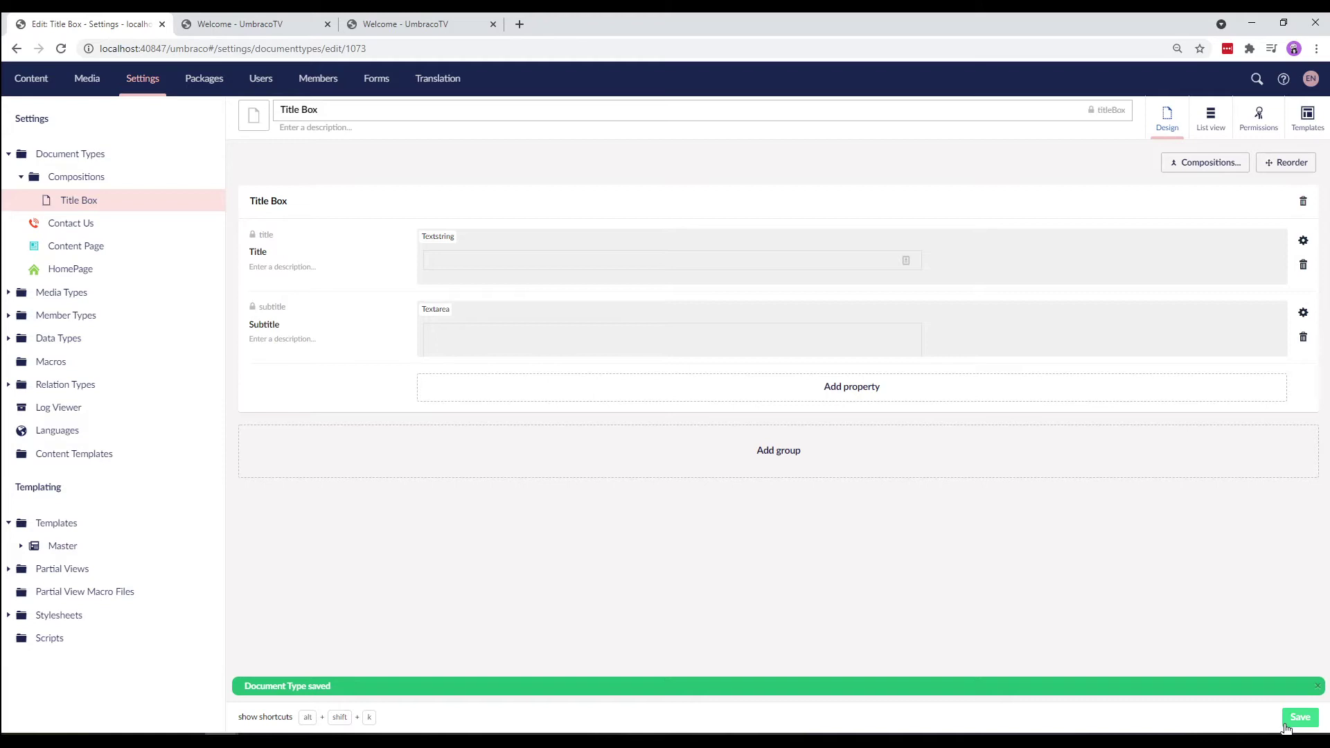
left_click(70, 269)
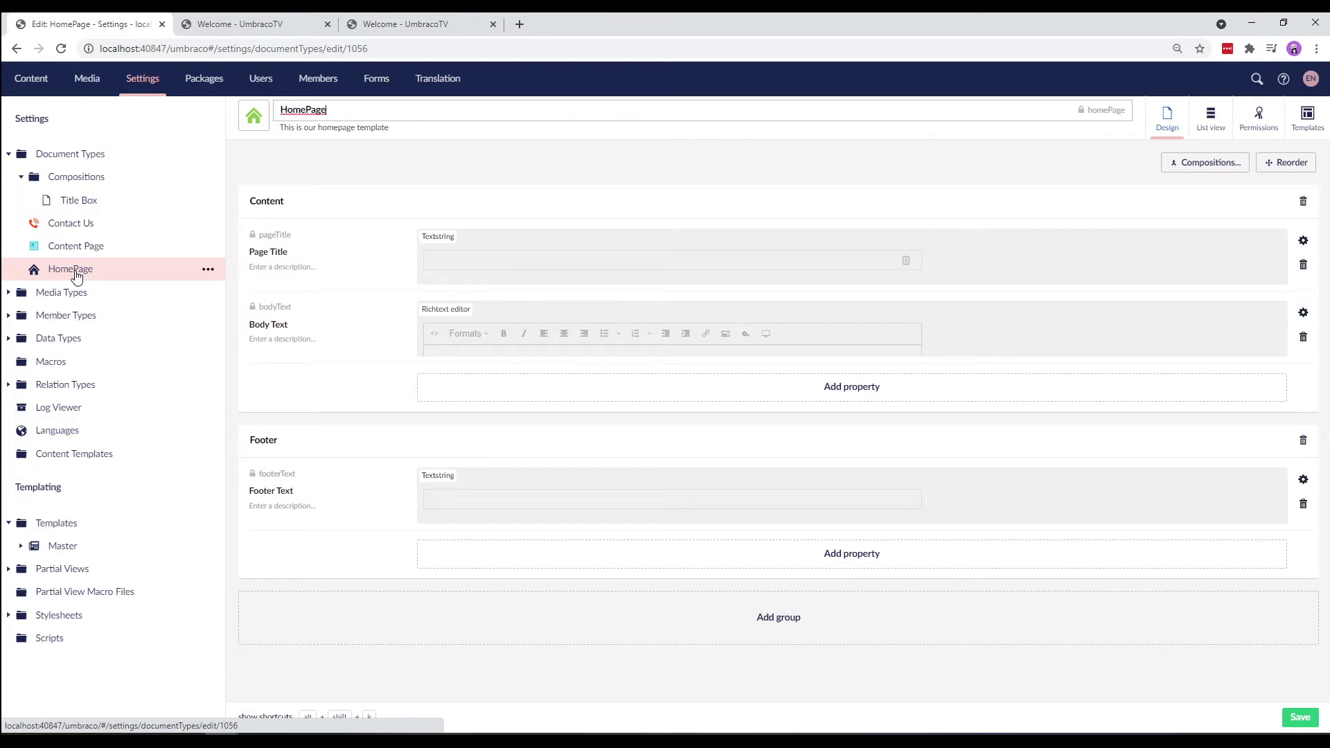
Step: Add the Title Box composition to HomePage, save it, and go to the Content section
left_click(1192, 169)
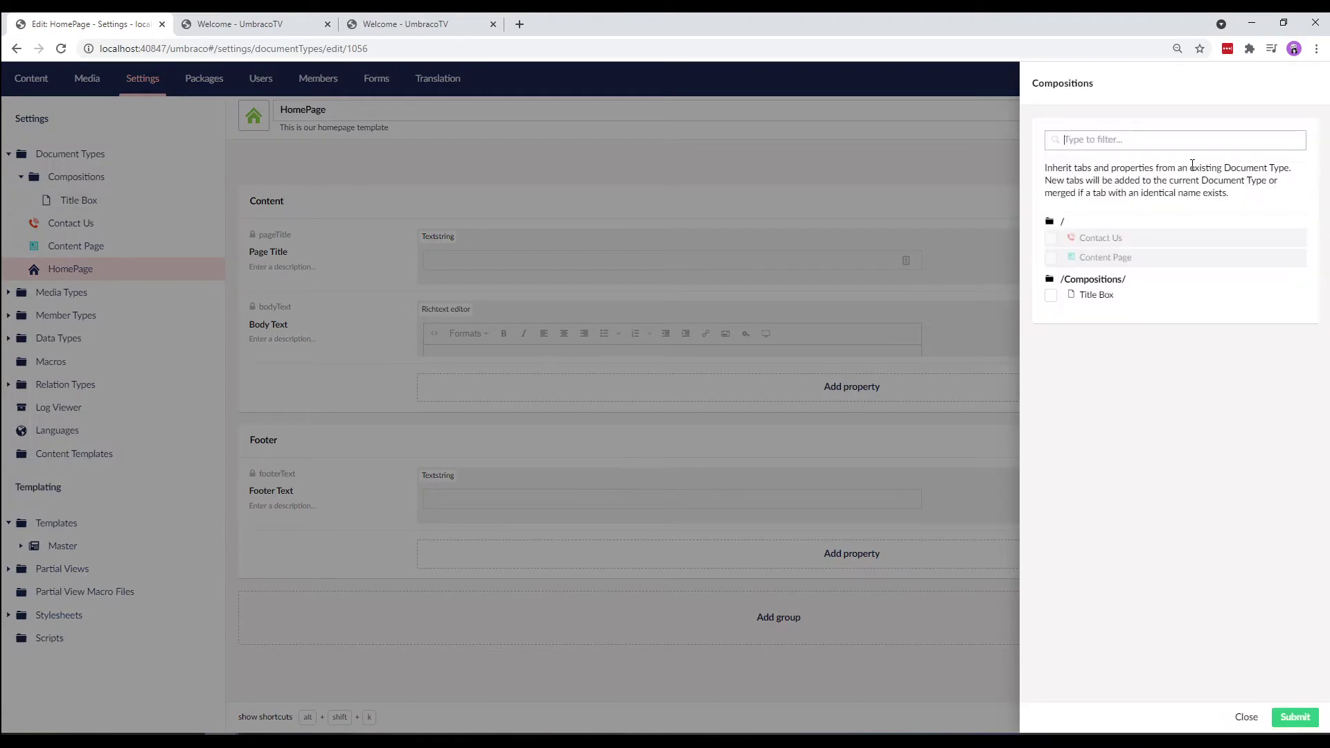
left_click(1091, 300)
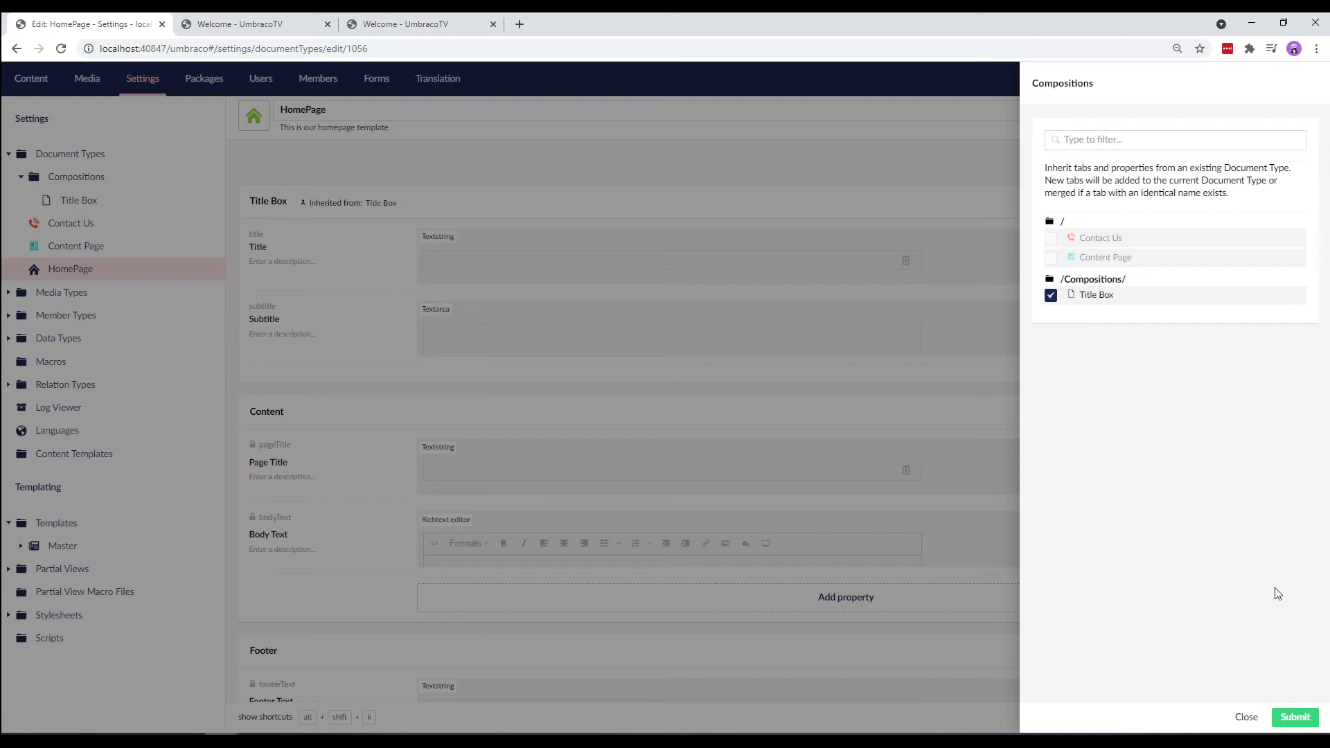
left_click(1293, 717)
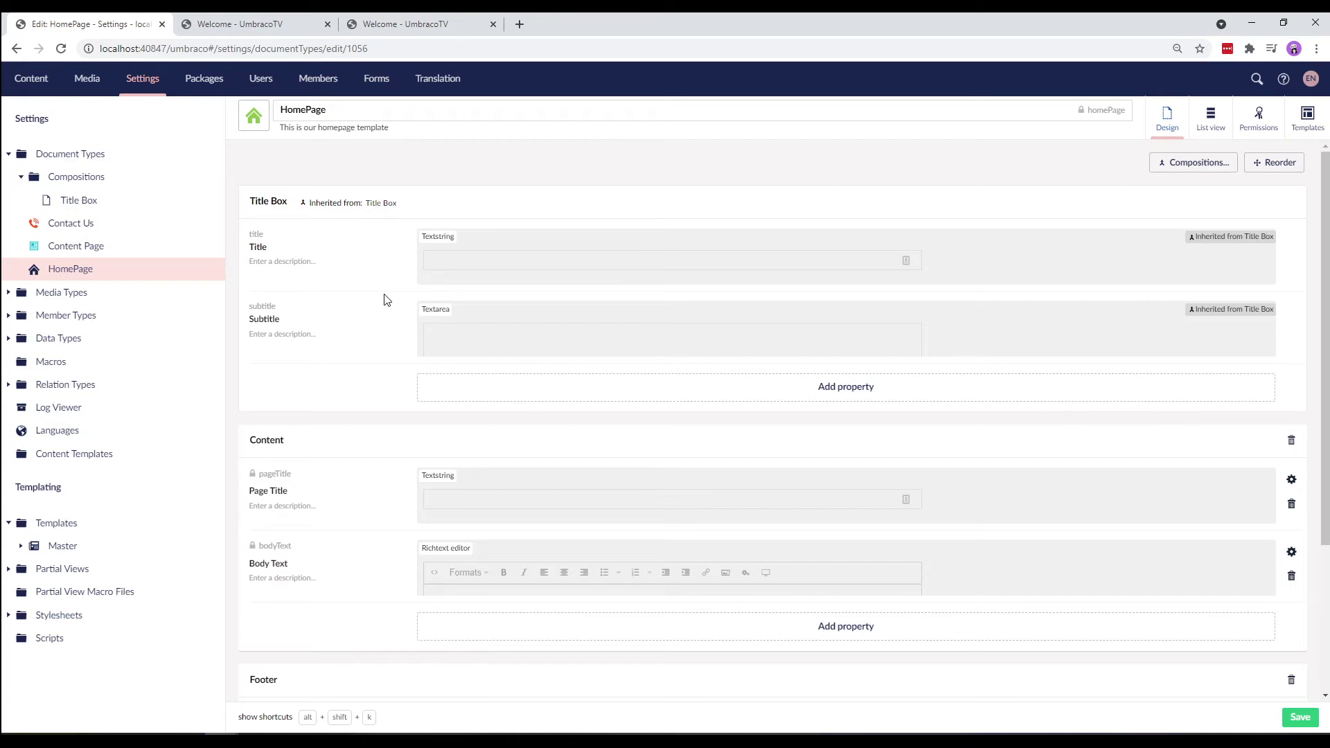
left_click(1295, 723)
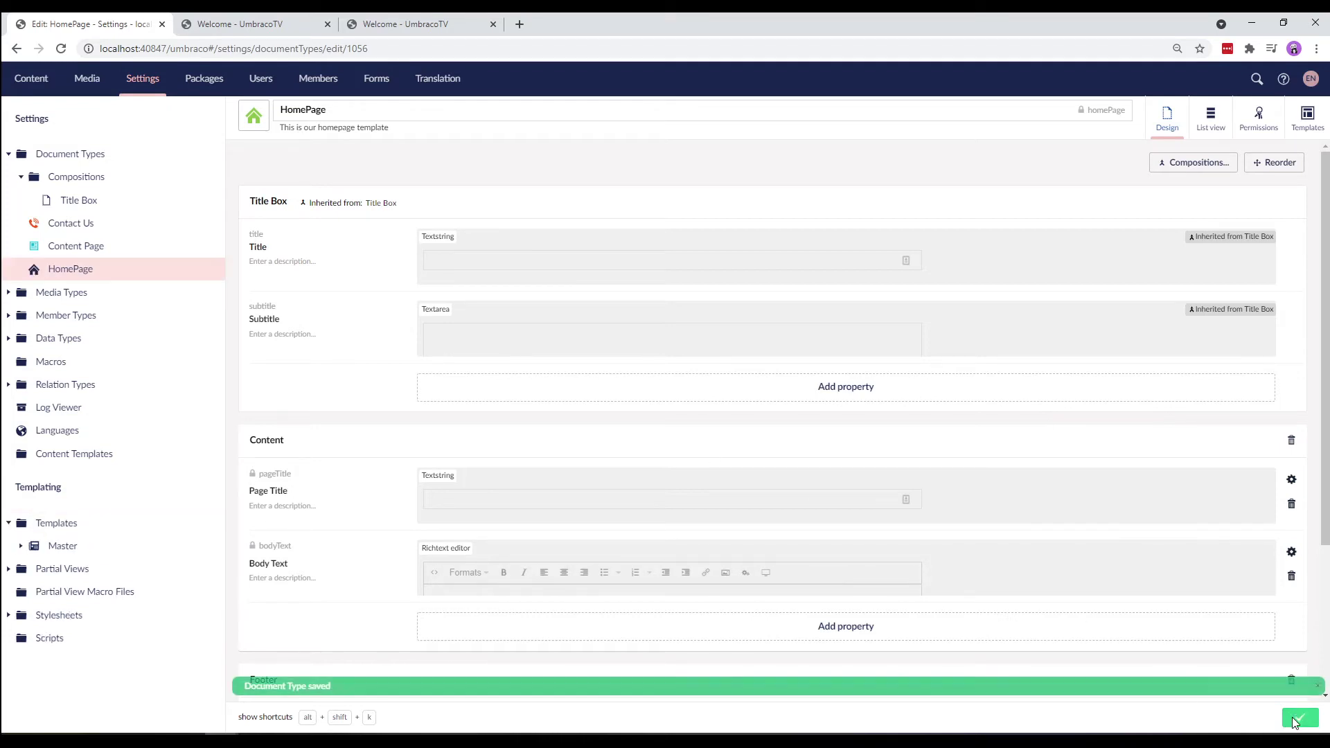
left_click(41, 81)
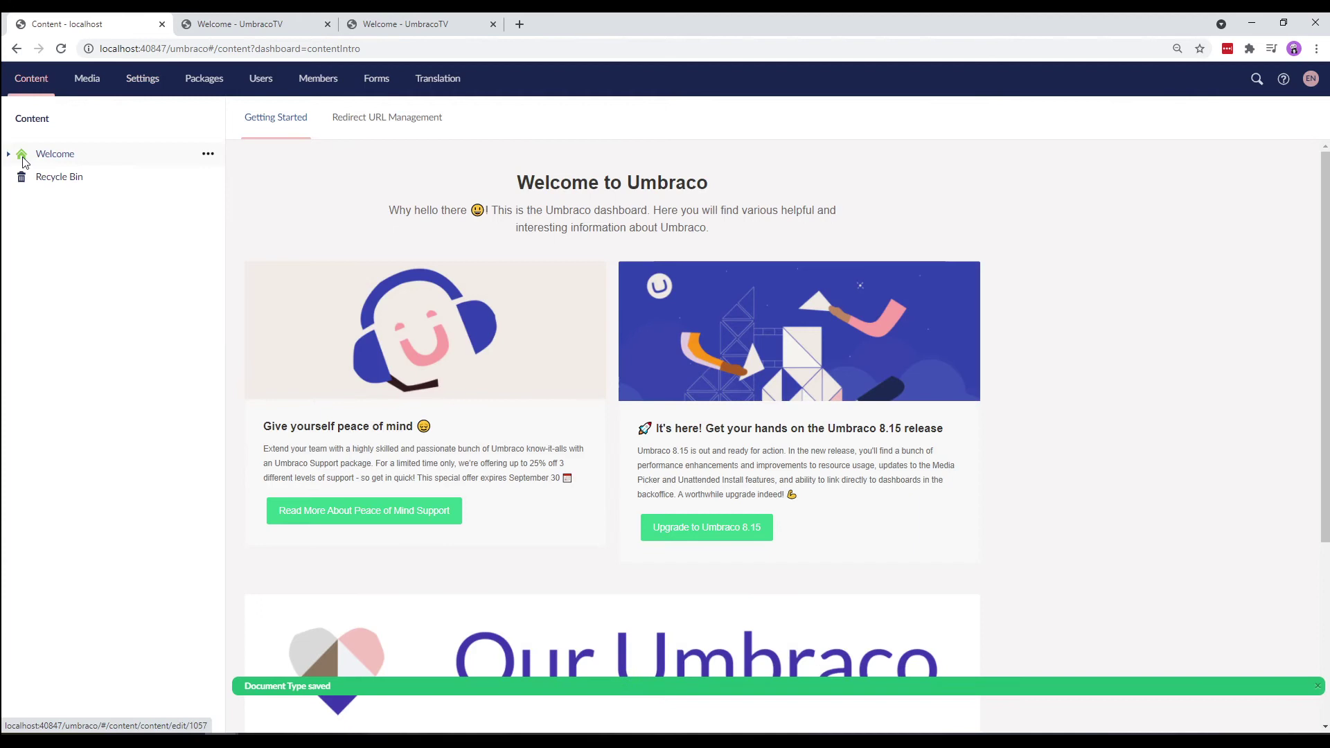
Step: Fill in the Welcome page's Title 'Try the Friendly CMS today' and Subtitle, then save and publish
left_click(9, 154)
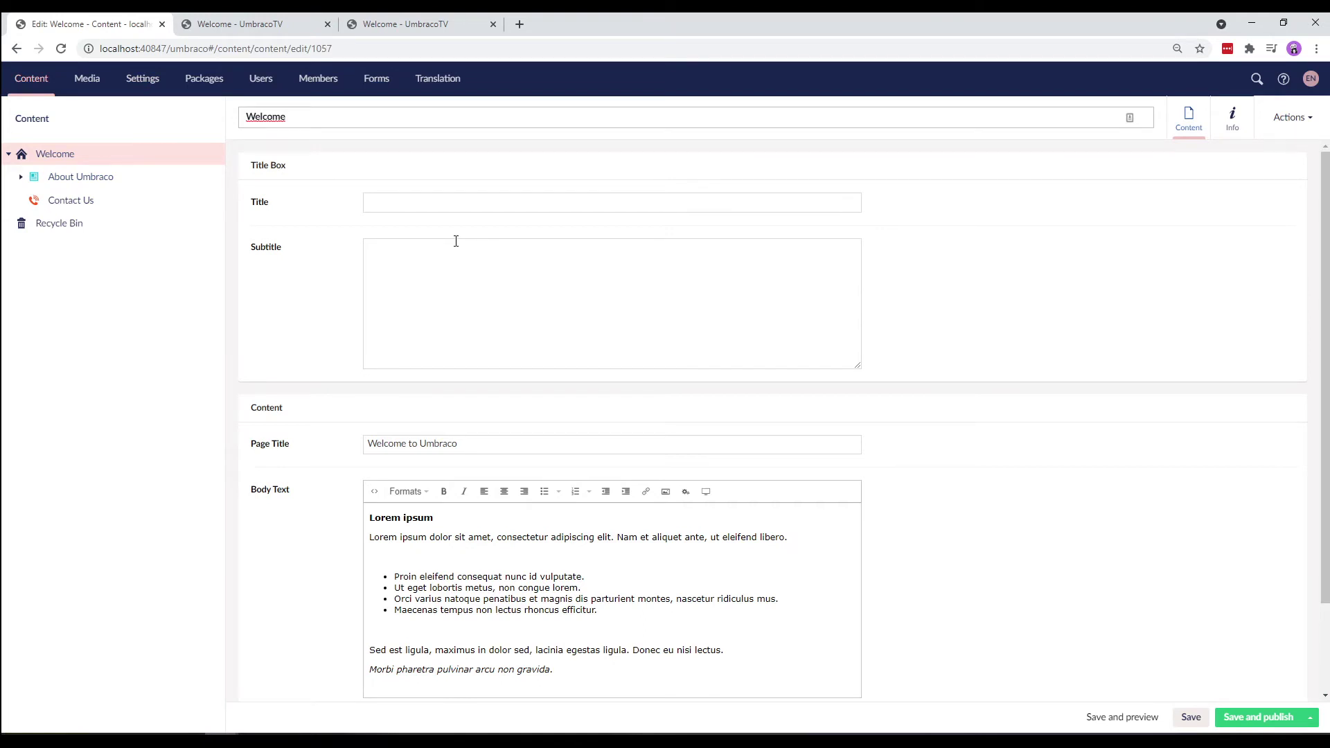
left_click(411, 201)
type("Try")
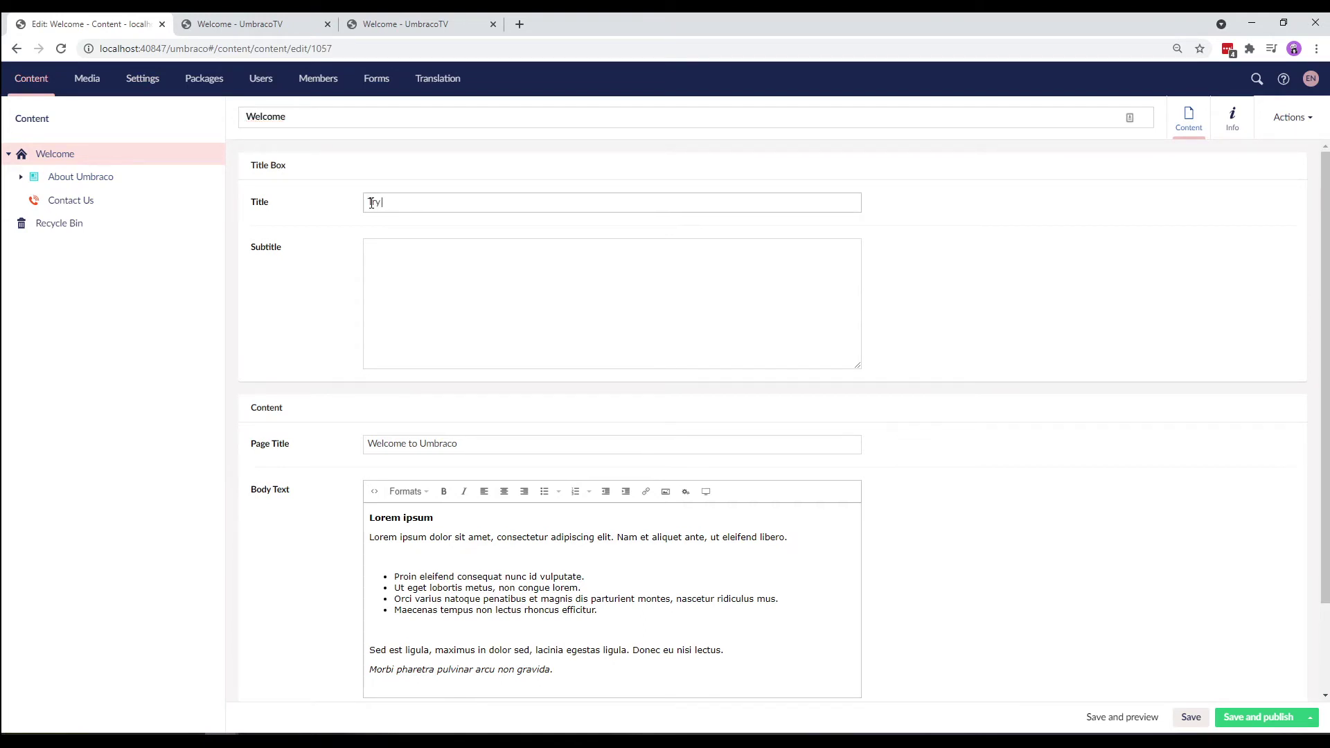
type(" the Friend")
type("ly CMS today")
left_click(387, 274)
type("Creatin")
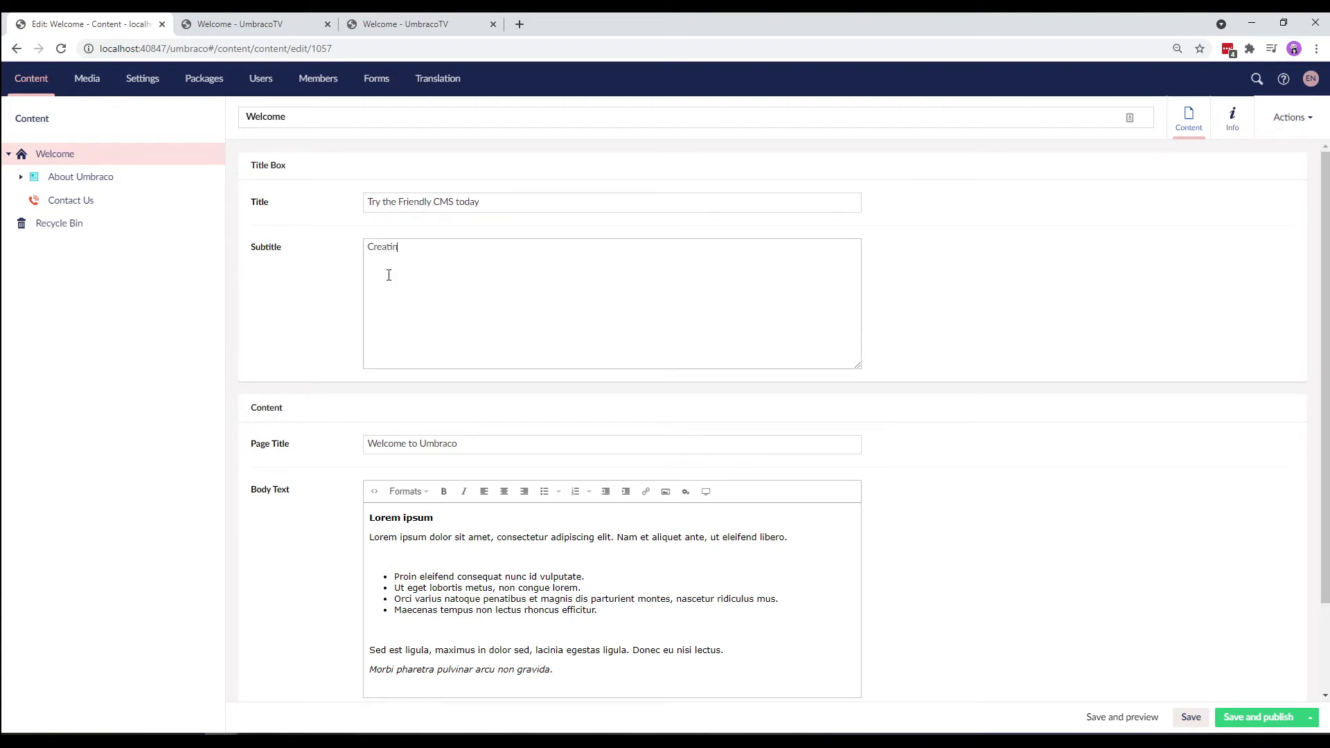
type("g and updati")
type("ng your websit")
type("e should be the ")
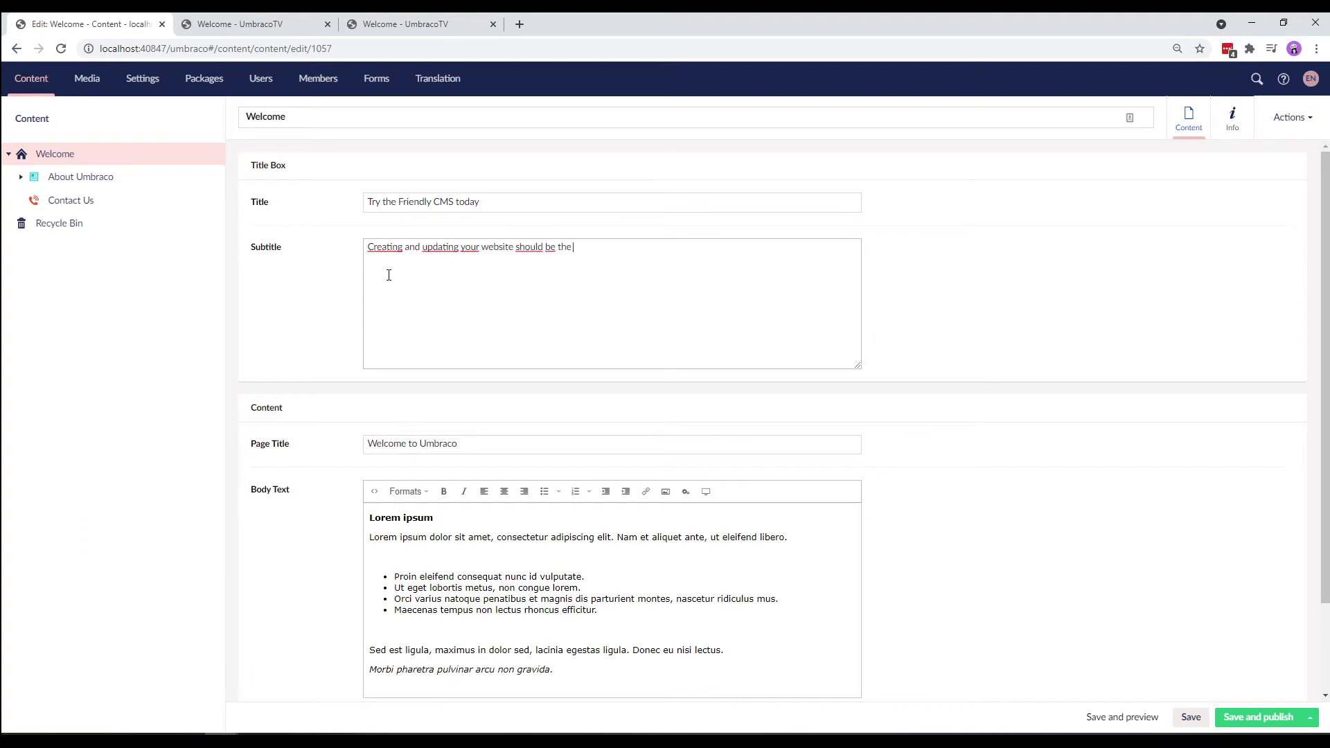
type("least of your ")
type("worries.")
left_click(1268, 716)
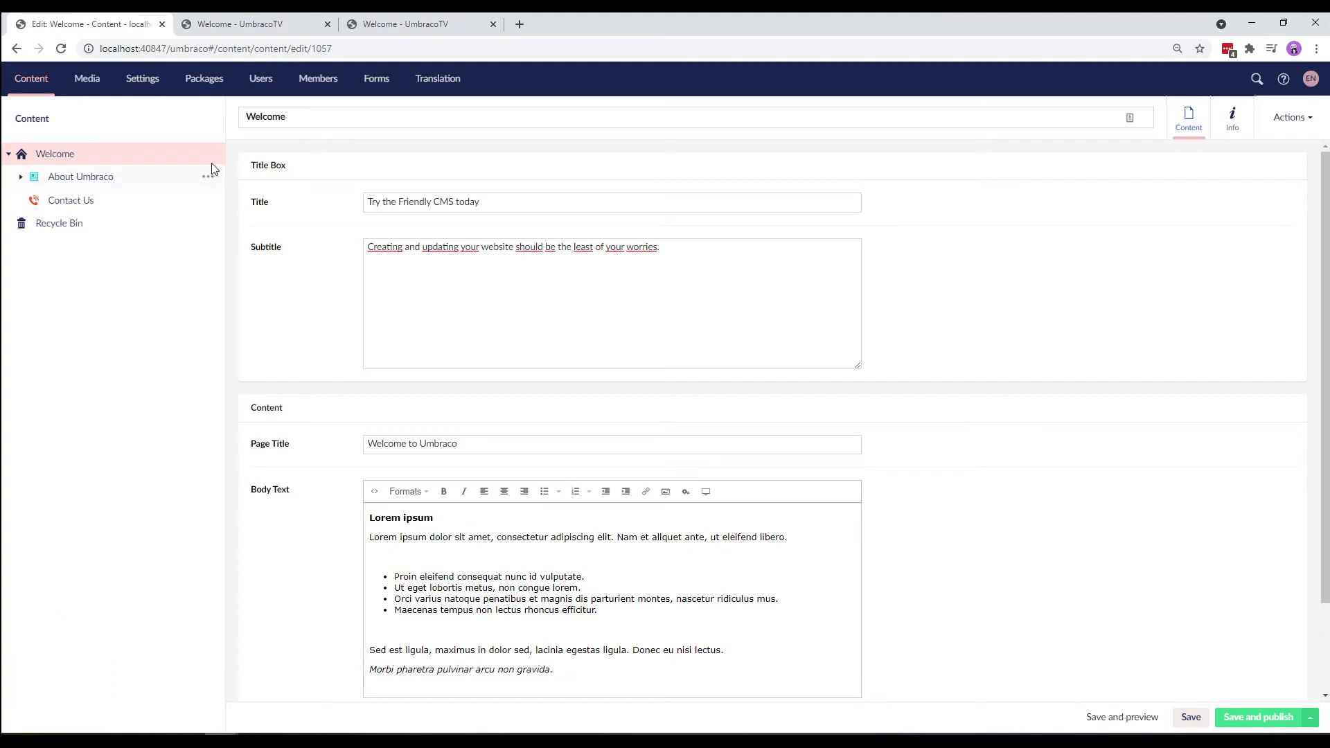
Step: Select the Master template's hard-coded 'Welcome - UmbracoTV' heading text
left_click(146, 82)
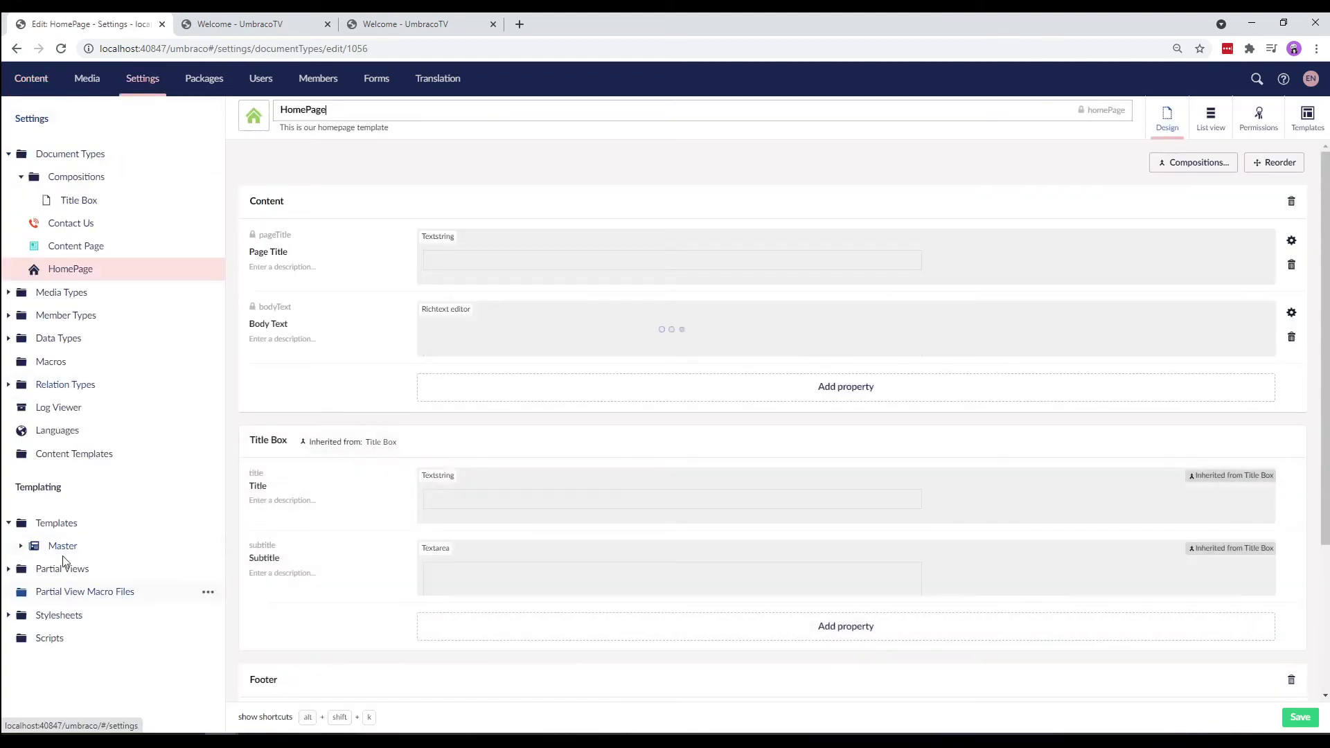
left_click(61, 547)
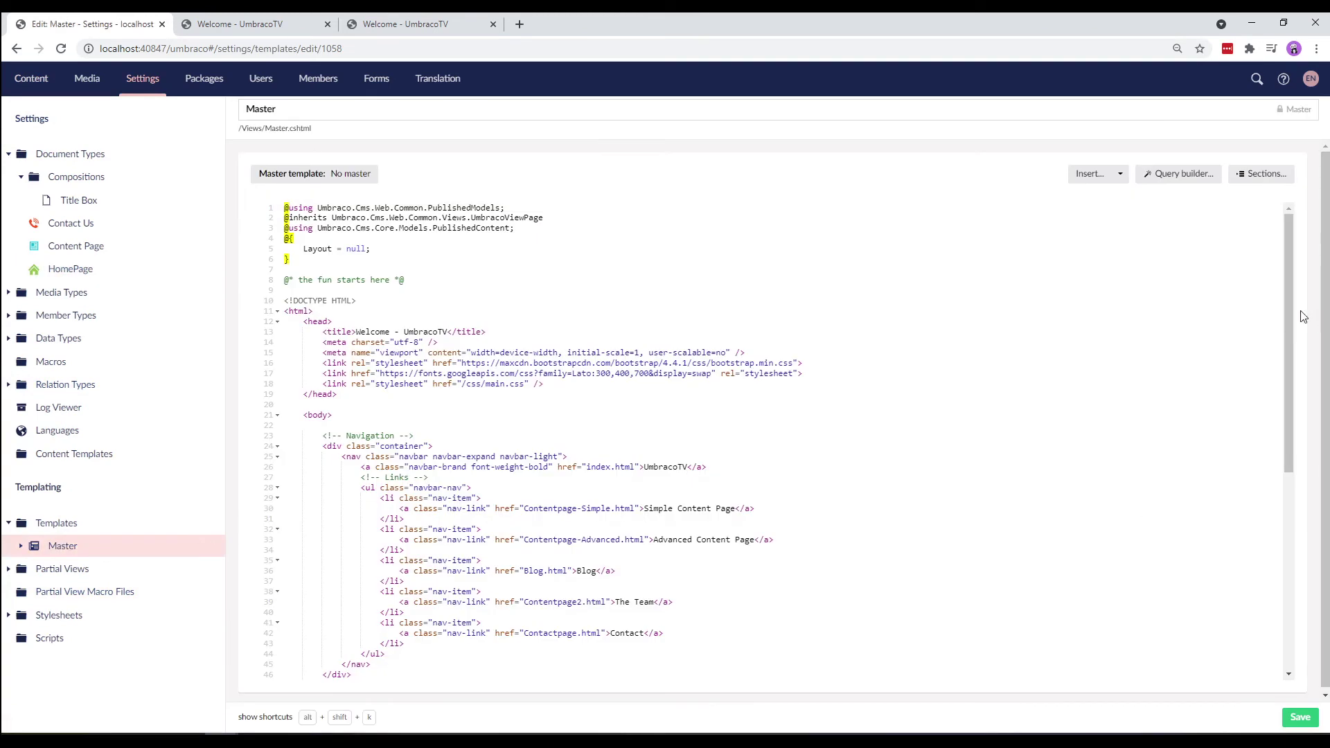
left_click_drag(1292, 298, 1298, 446)
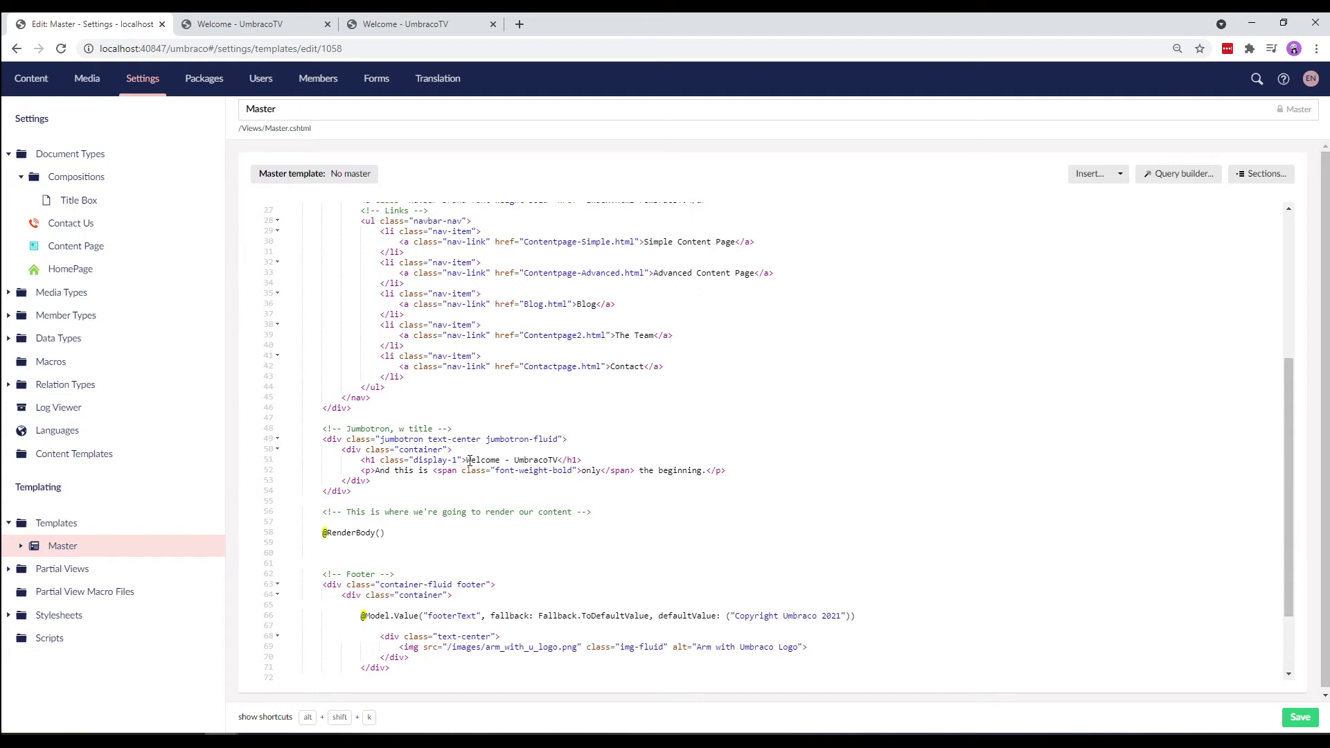
left_click_drag(466, 460, 562, 459)
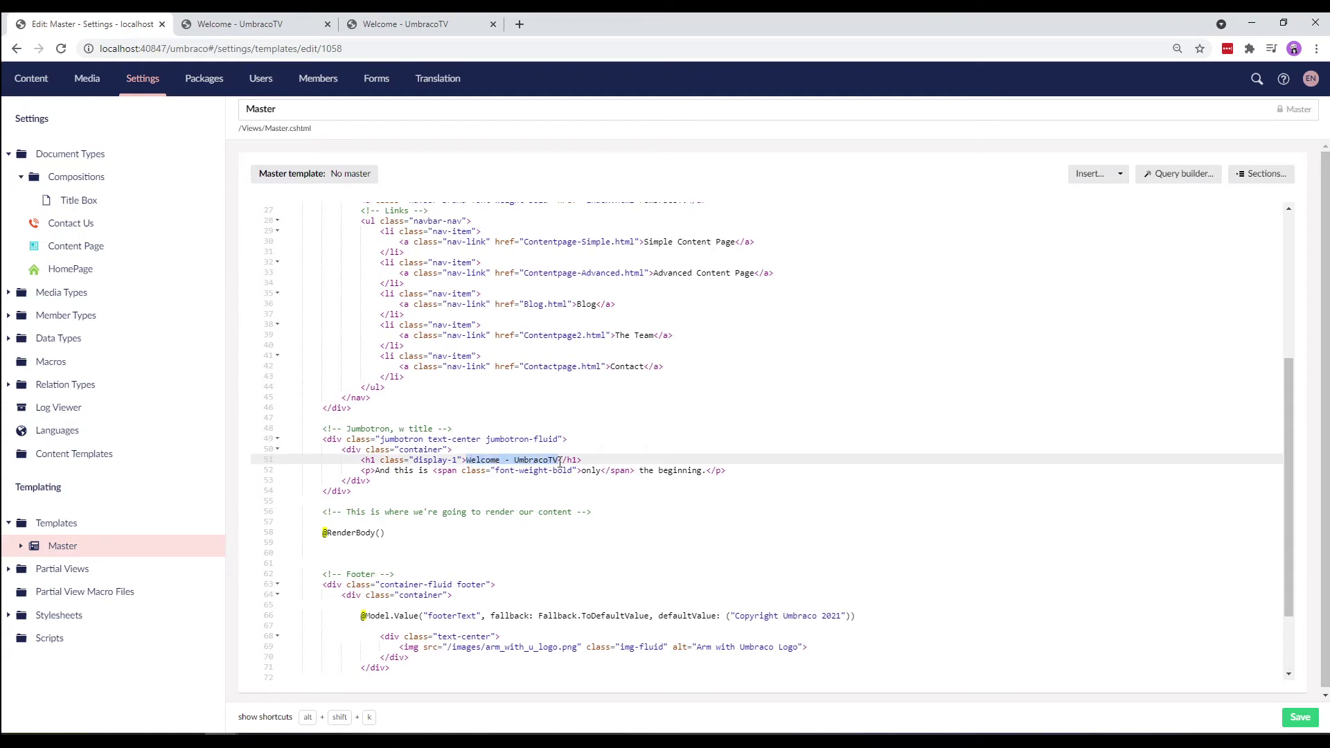
Step: Replace the heading text with the inserted 'title' field value, set to Recursive
left_click(1076, 175)
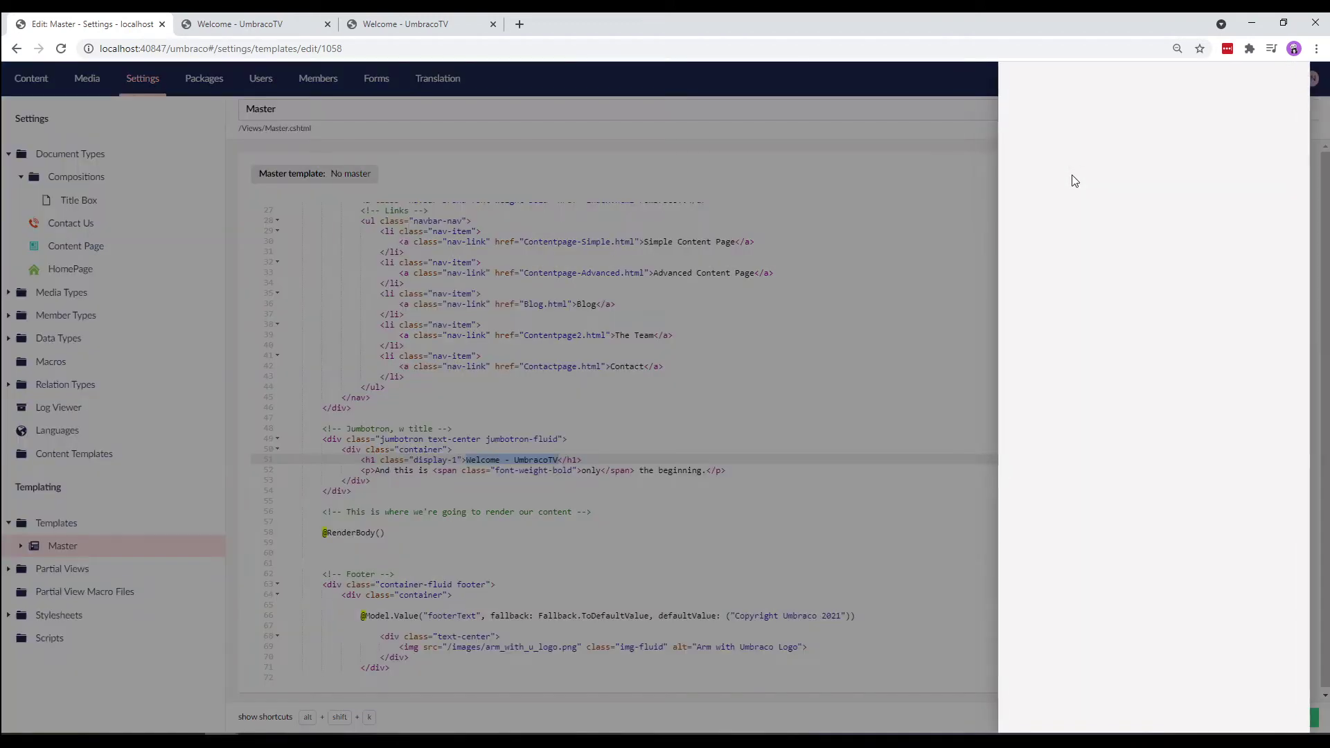
left_click(1073, 182)
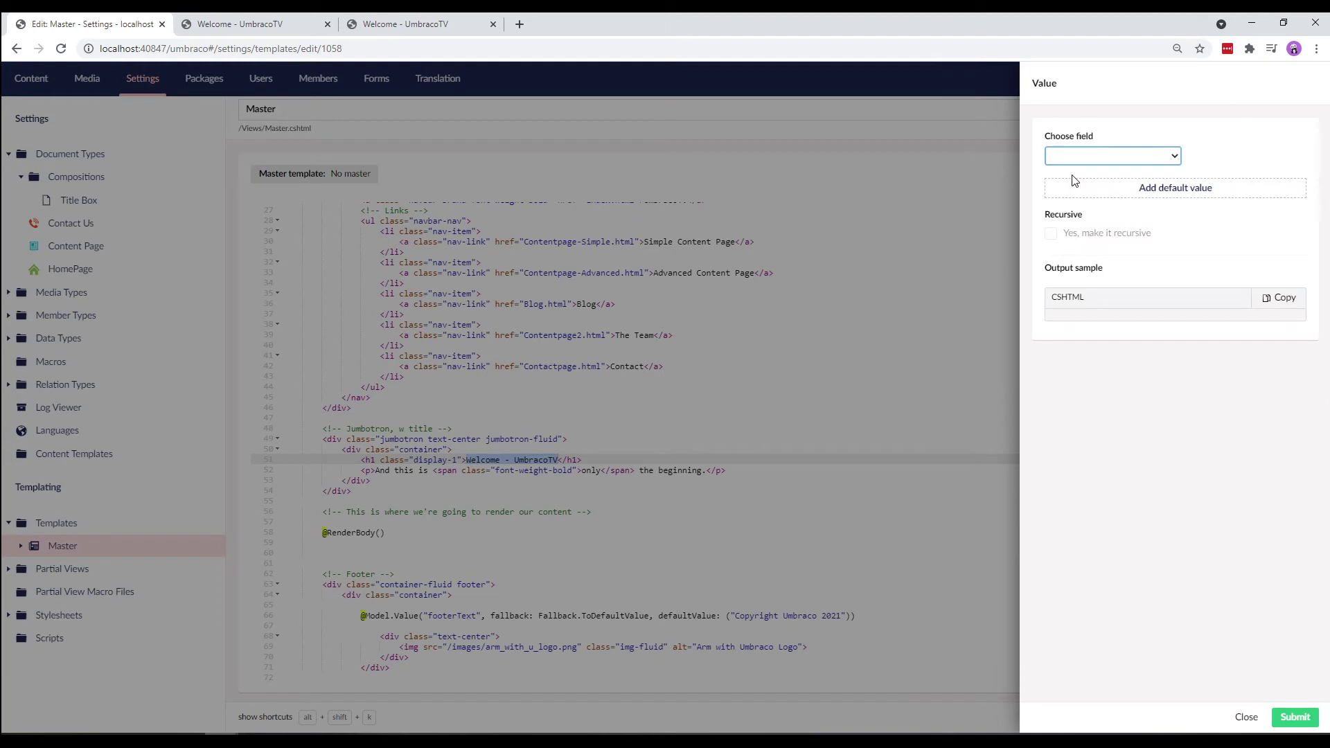
left_click(1083, 158)
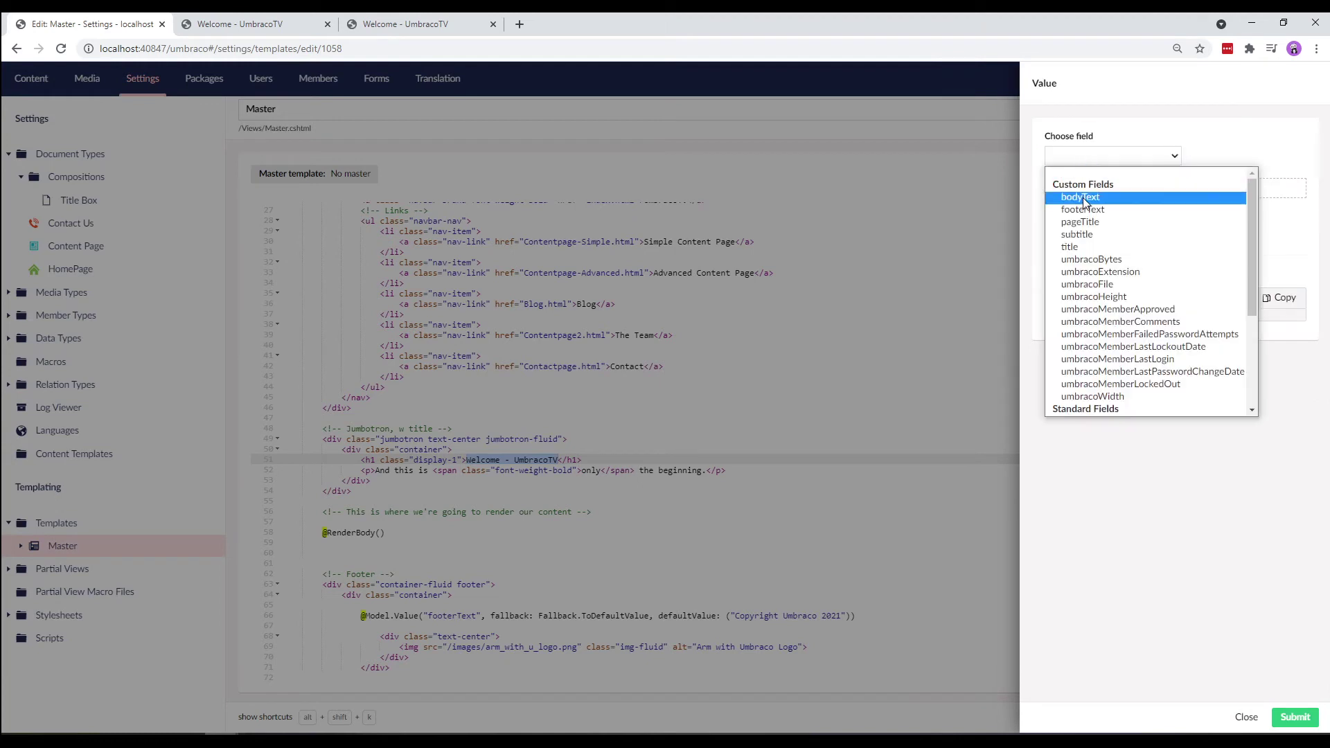
left_click(1080, 247)
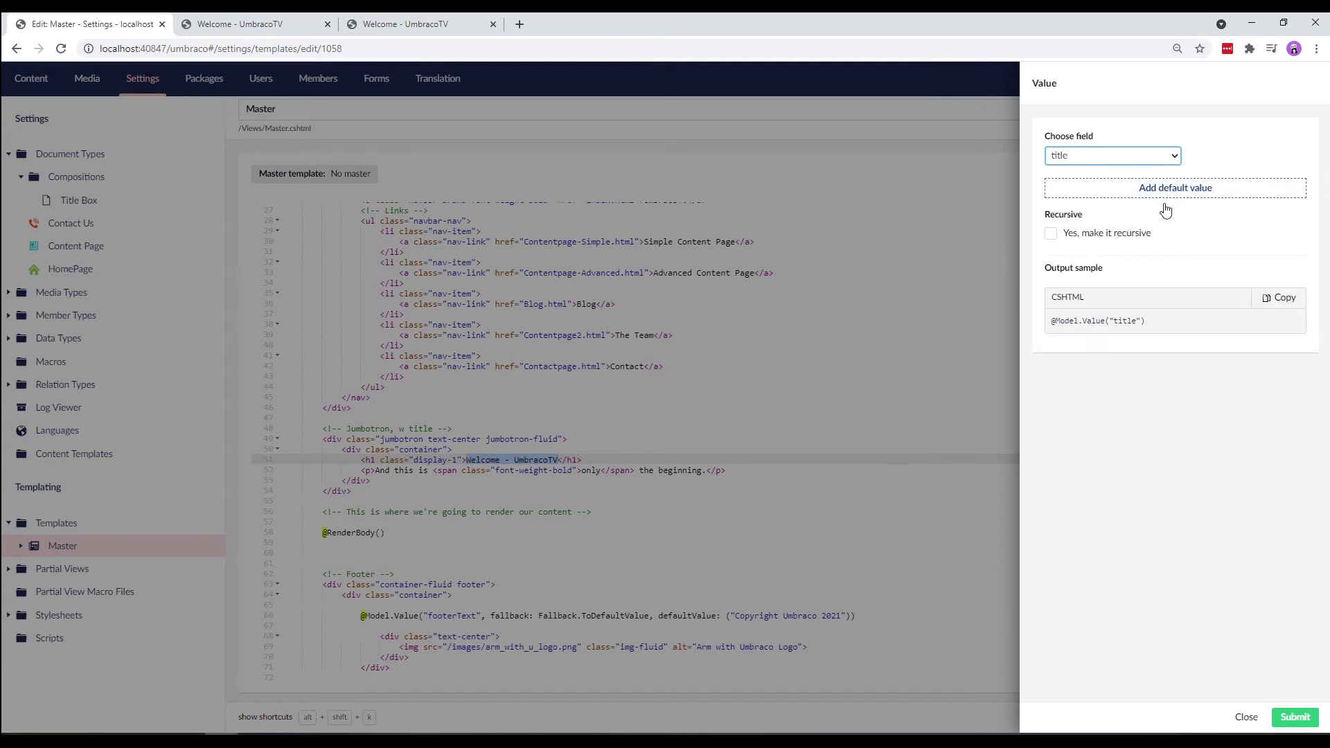
left_click(1117, 240)
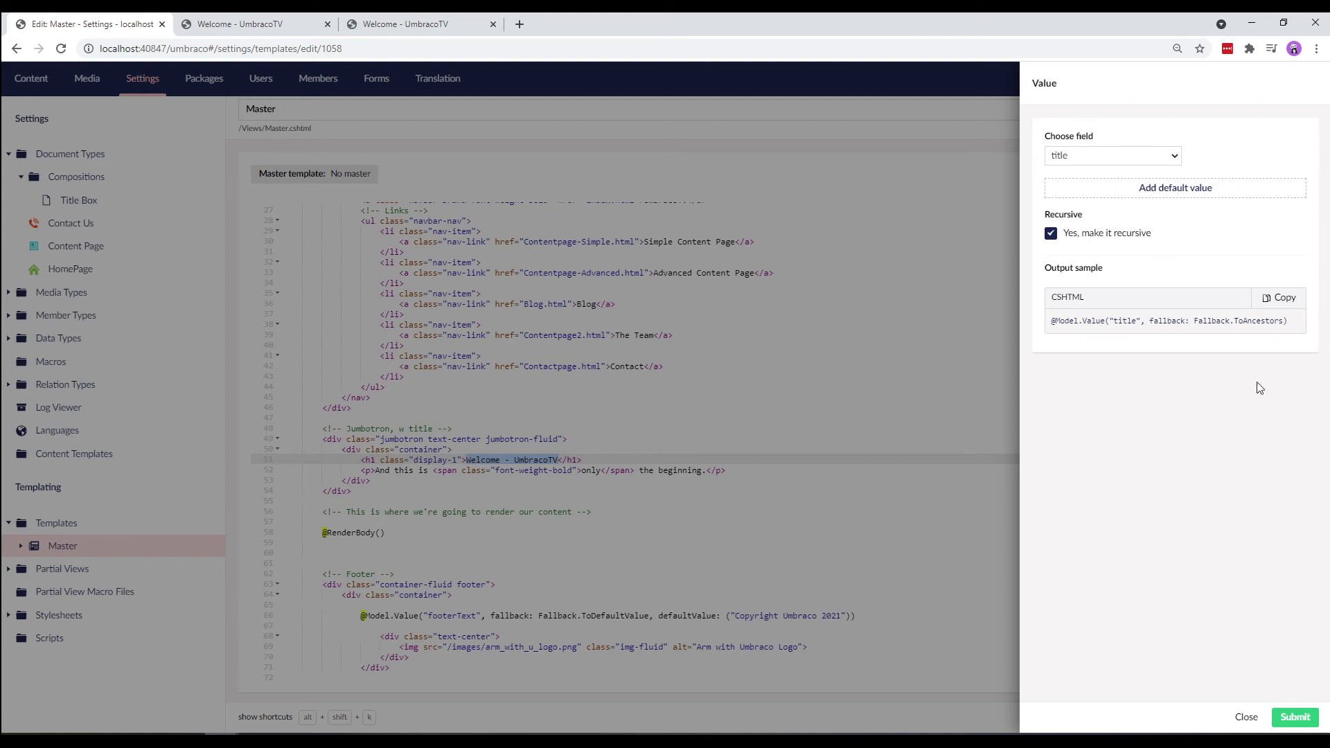
left_click(1294, 716)
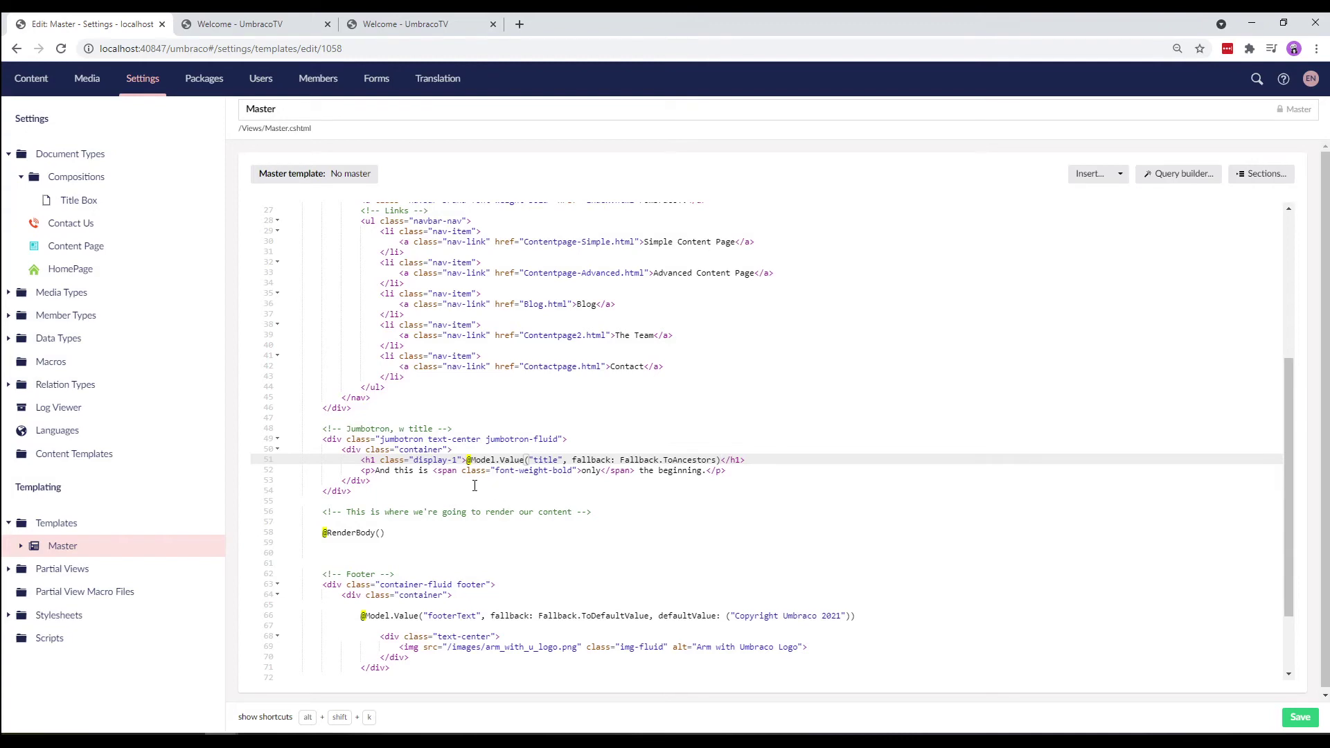
Step: Replace the jumbotron paragraph text with the recursive 'subtitle' field value and save the template
left_click_drag(375, 470, 706, 470)
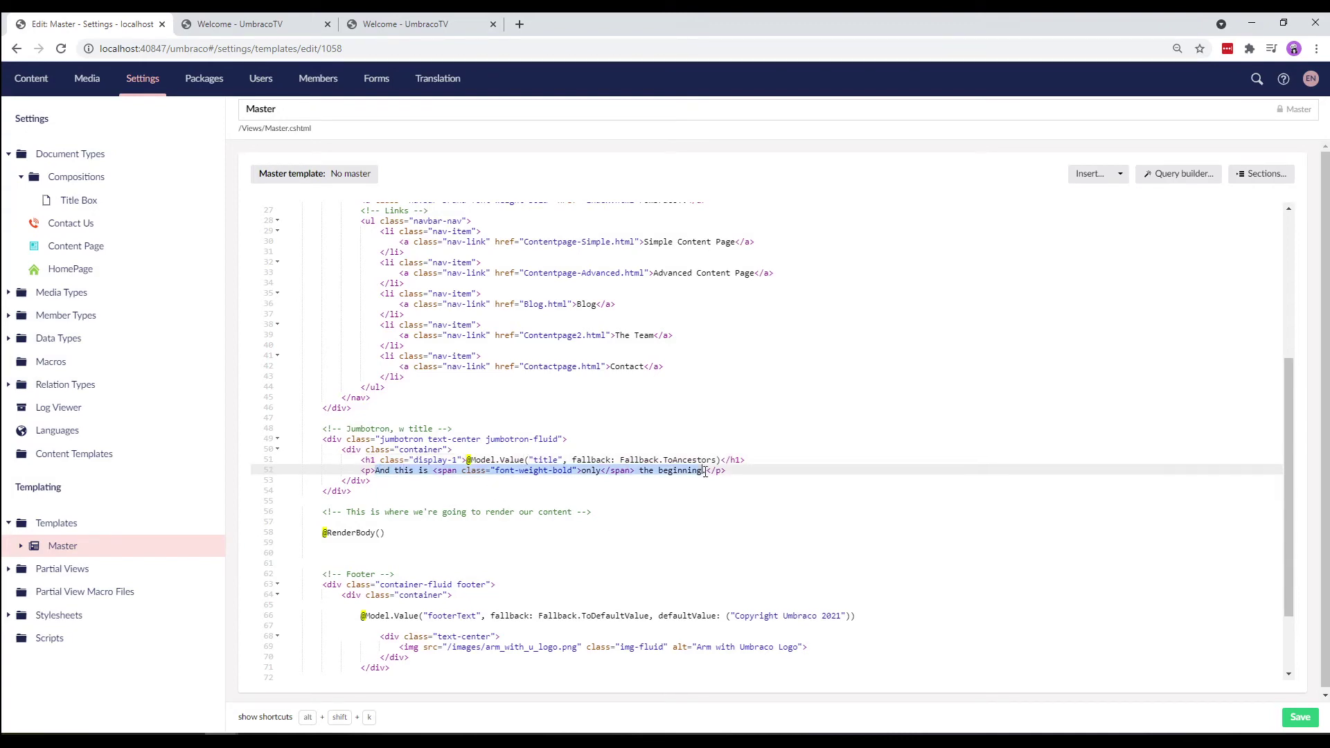
left_click(1090, 173)
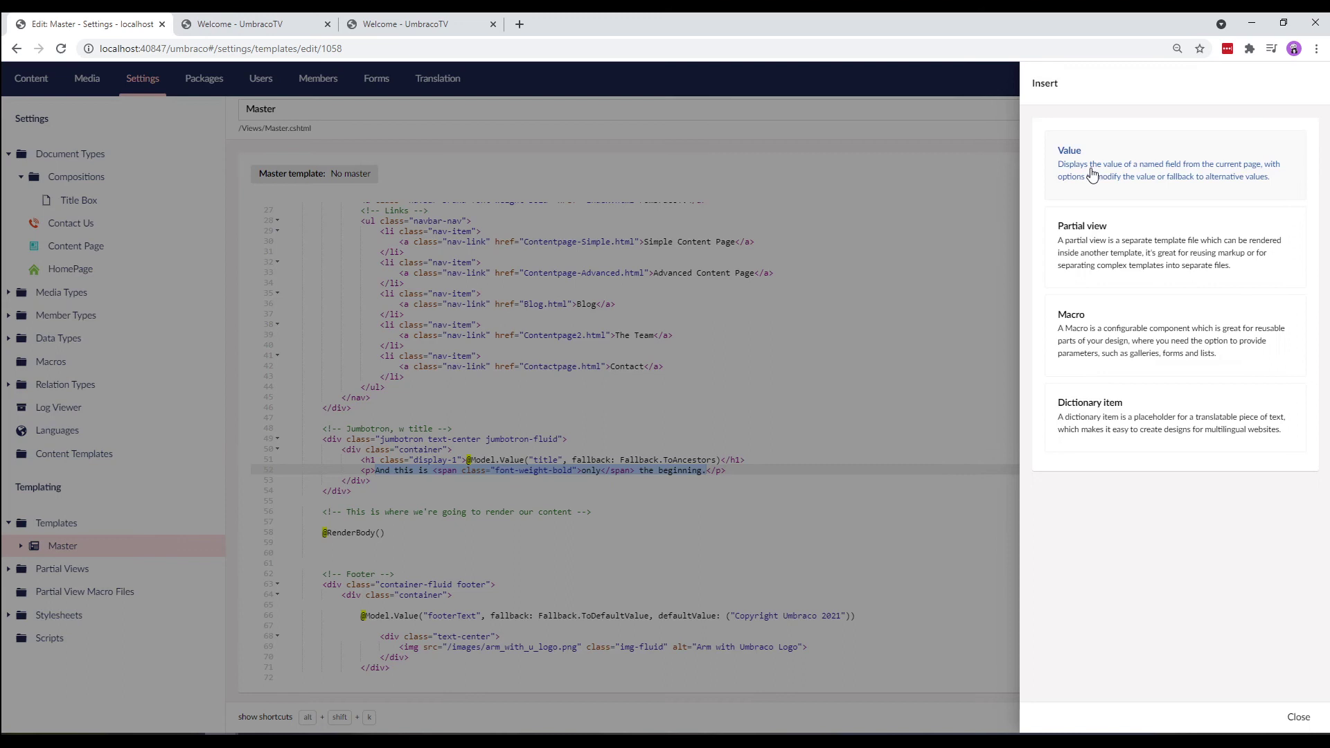
left_click(1090, 174)
left_click(1098, 156)
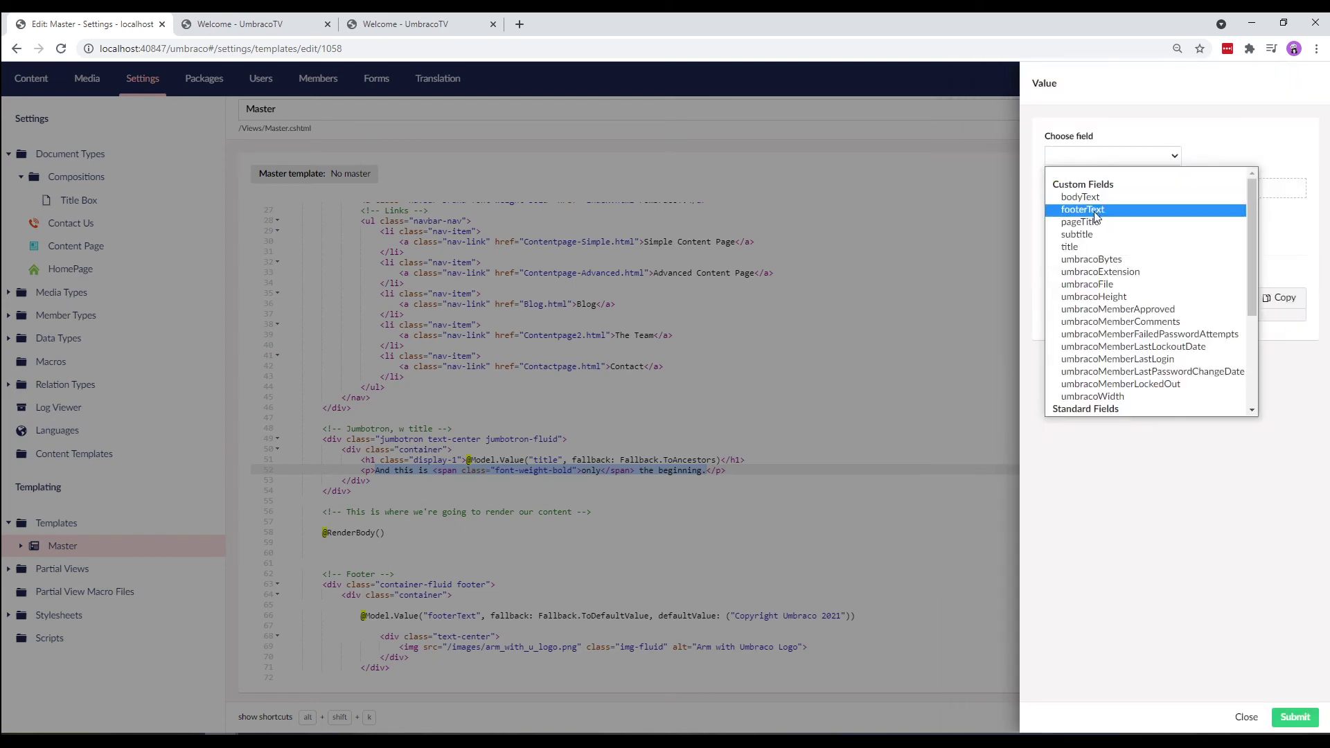
left_click(1086, 235)
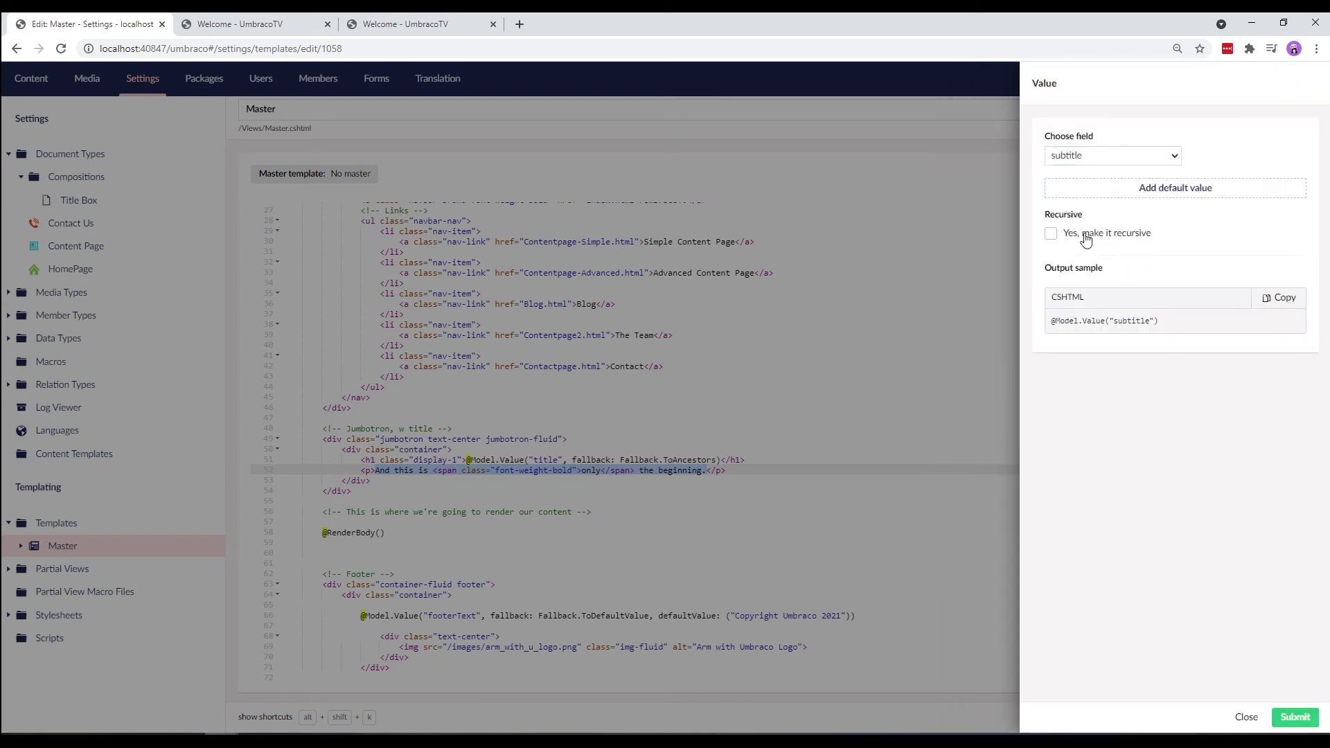
left_click(1298, 720)
left_click(1299, 719)
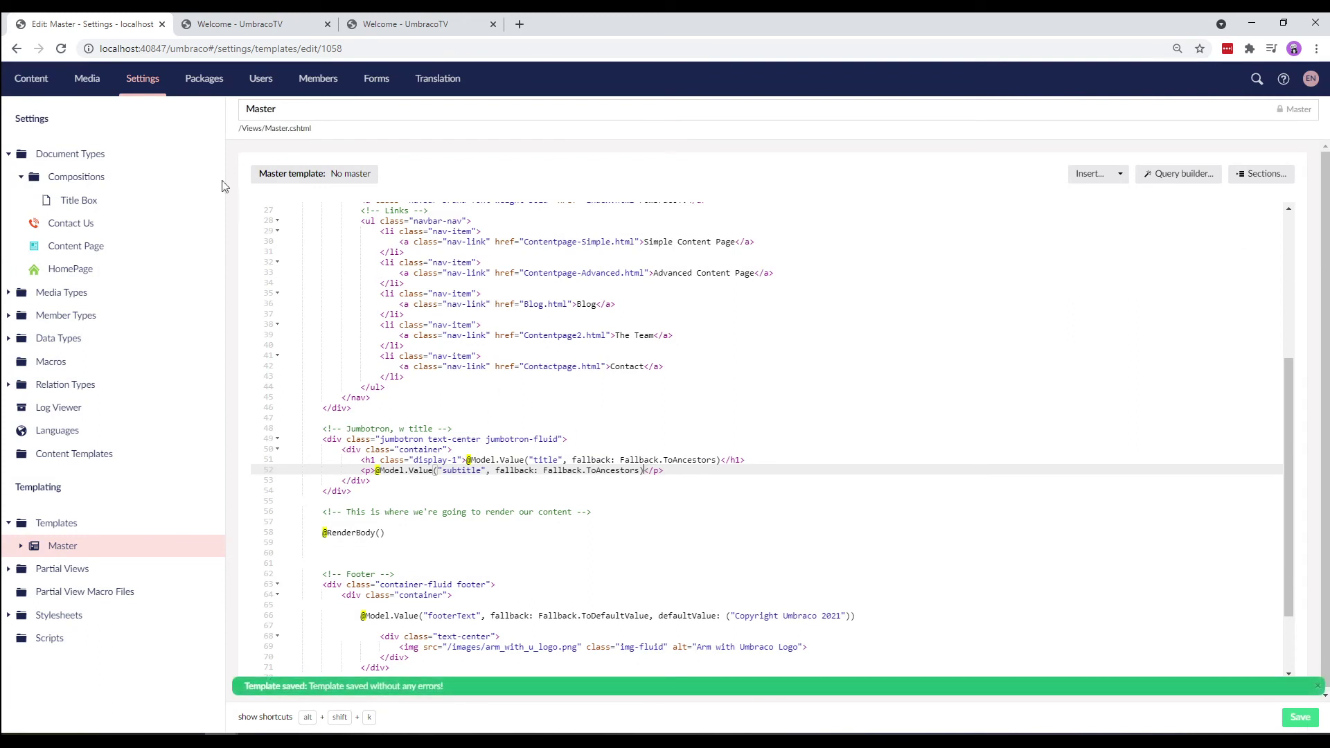
Step: Show the Welcome page's Info view with its links, history and template details
left_click(31, 78)
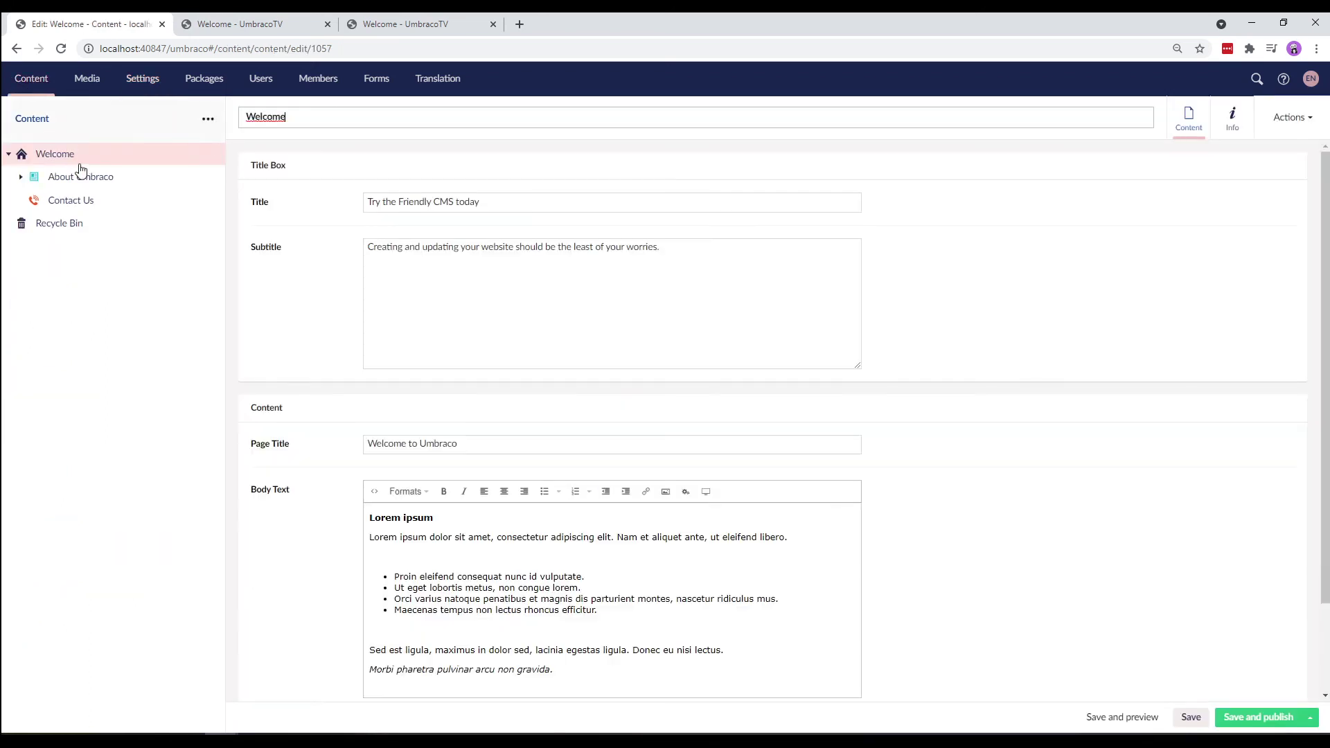
left_click(1238, 140)
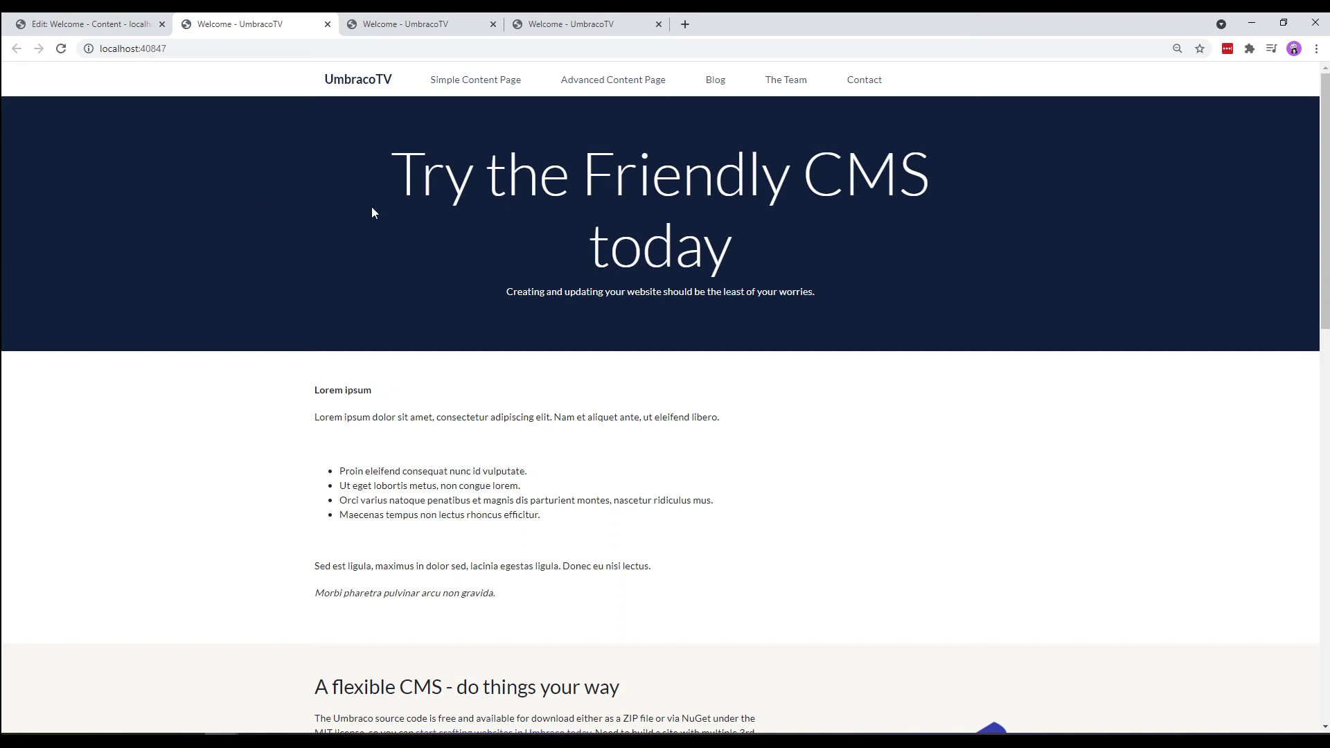
Step: Add the Title Box composition to the Contact Us document type and save it
left_click(125, 32)
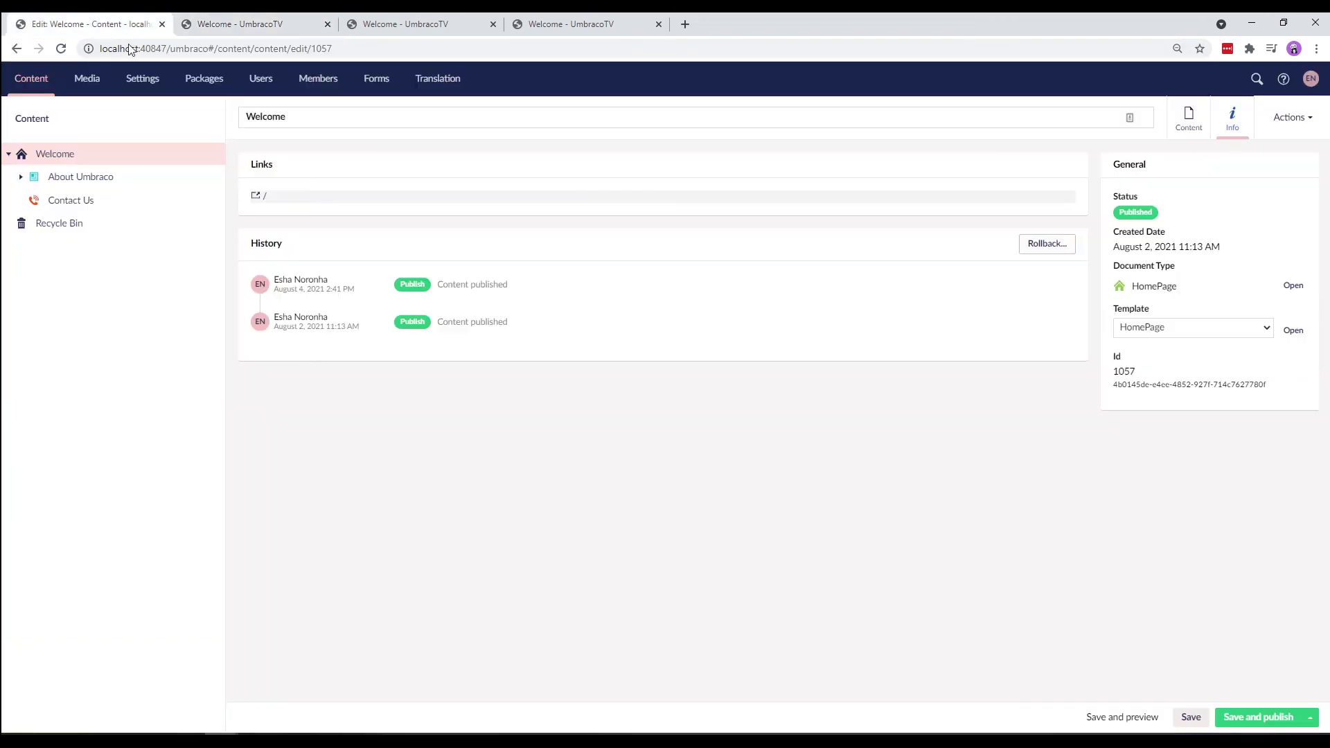
left_click(149, 88)
left_click(92, 228)
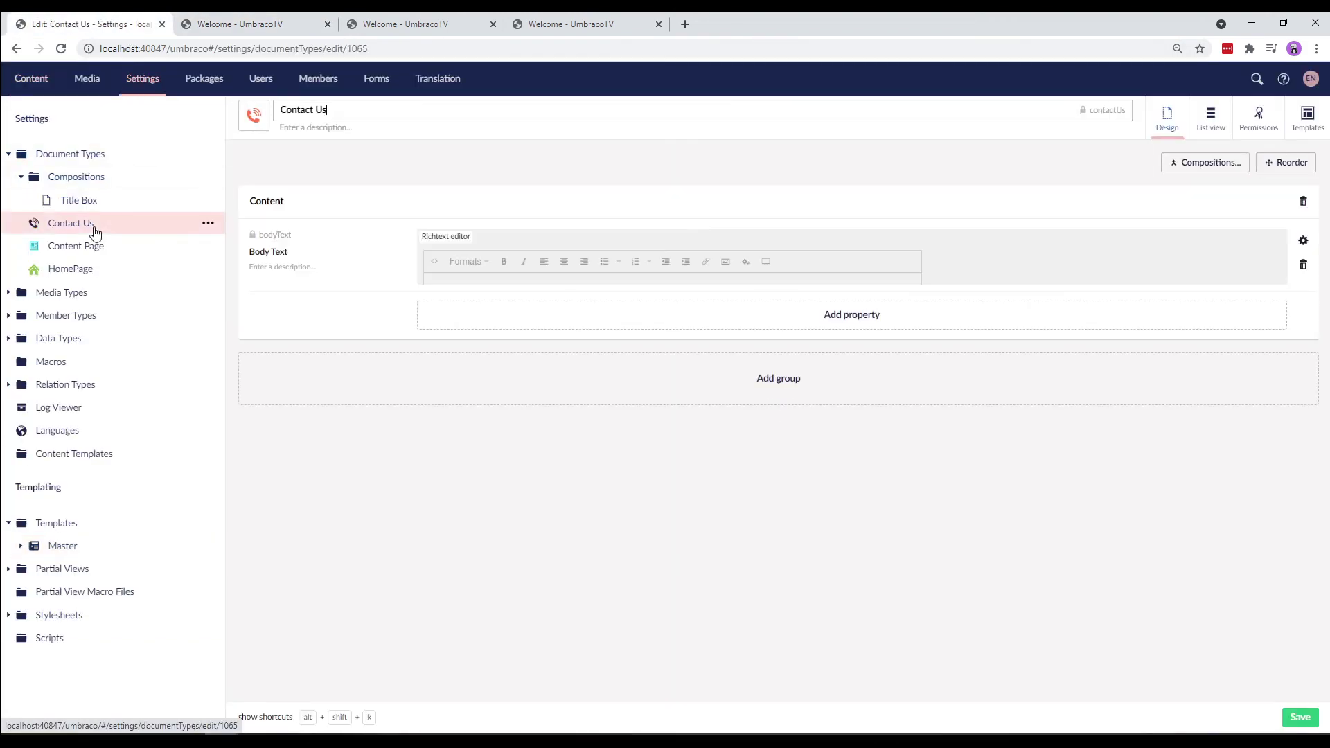
left_click(1205, 164)
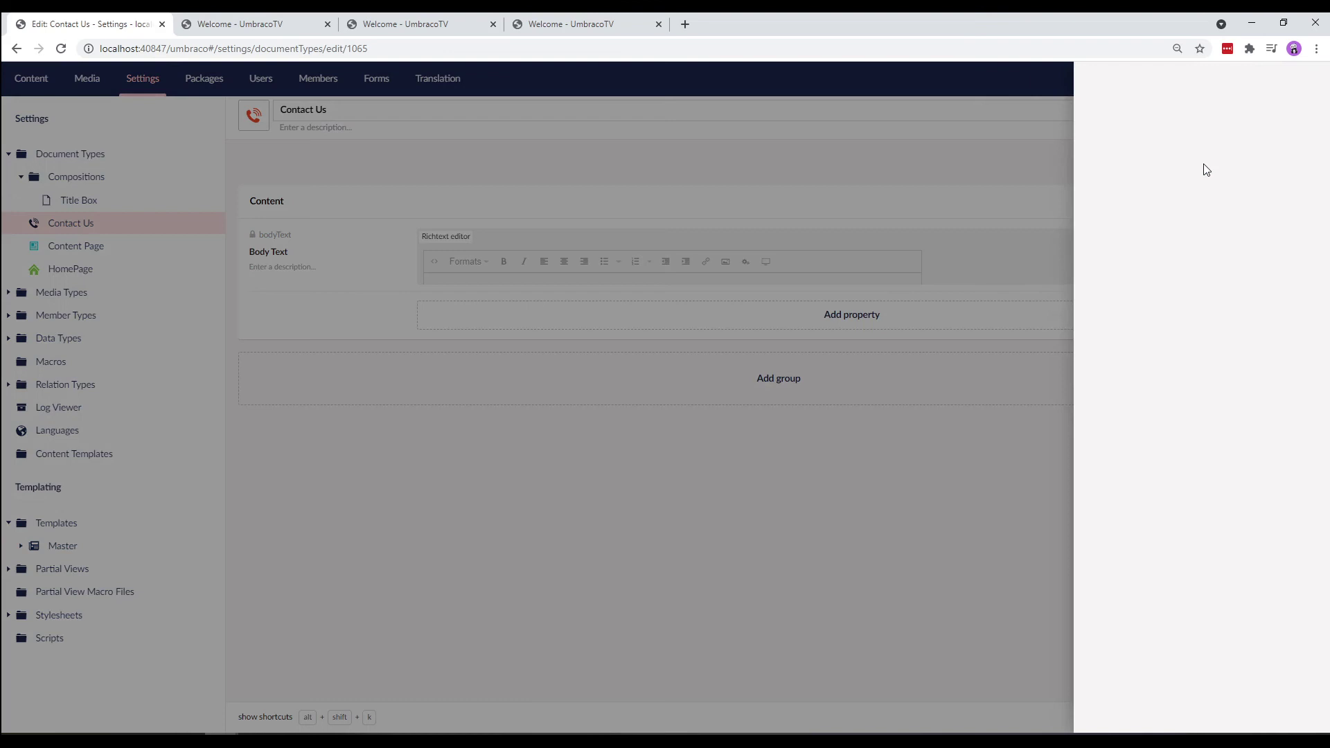
left_click(1096, 275)
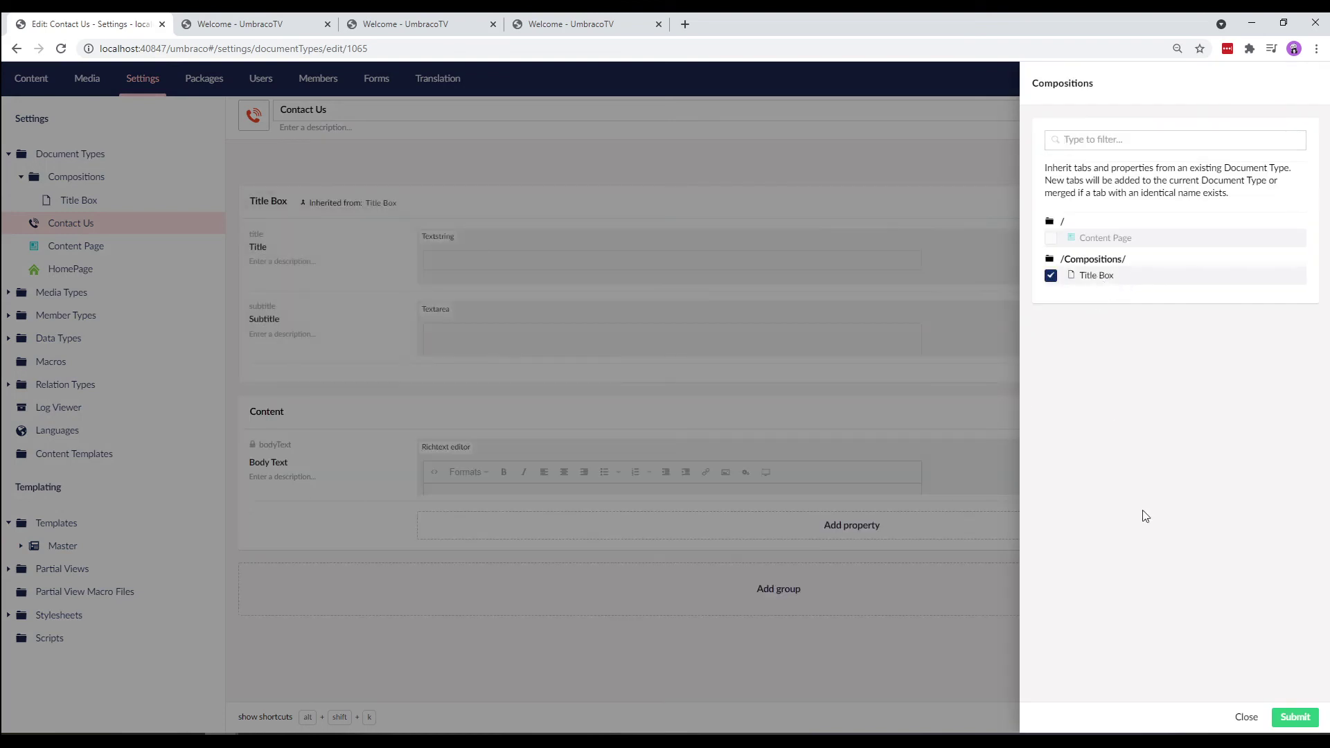
left_click(1287, 718)
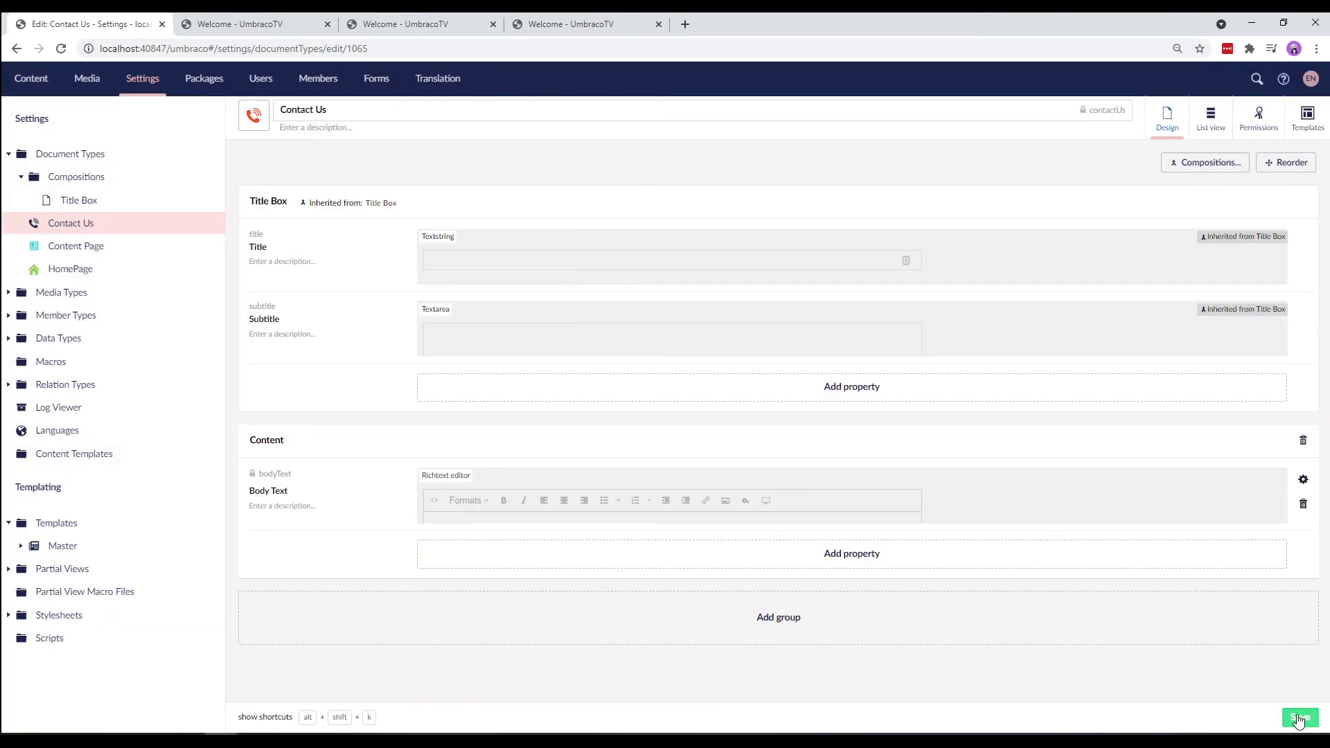
left_click(1296, 721)
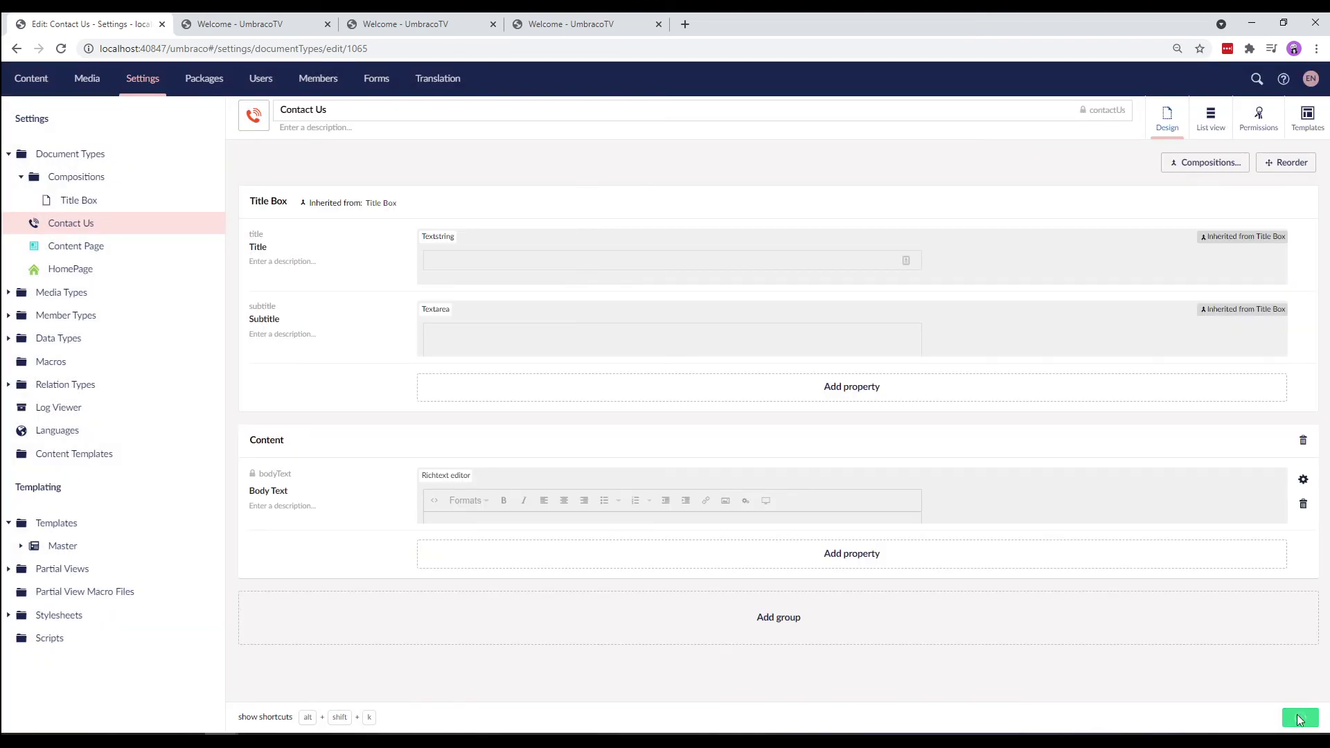
Step: Reload the live Contact Us page to see the inherited home-page title
left_click(427, 18)
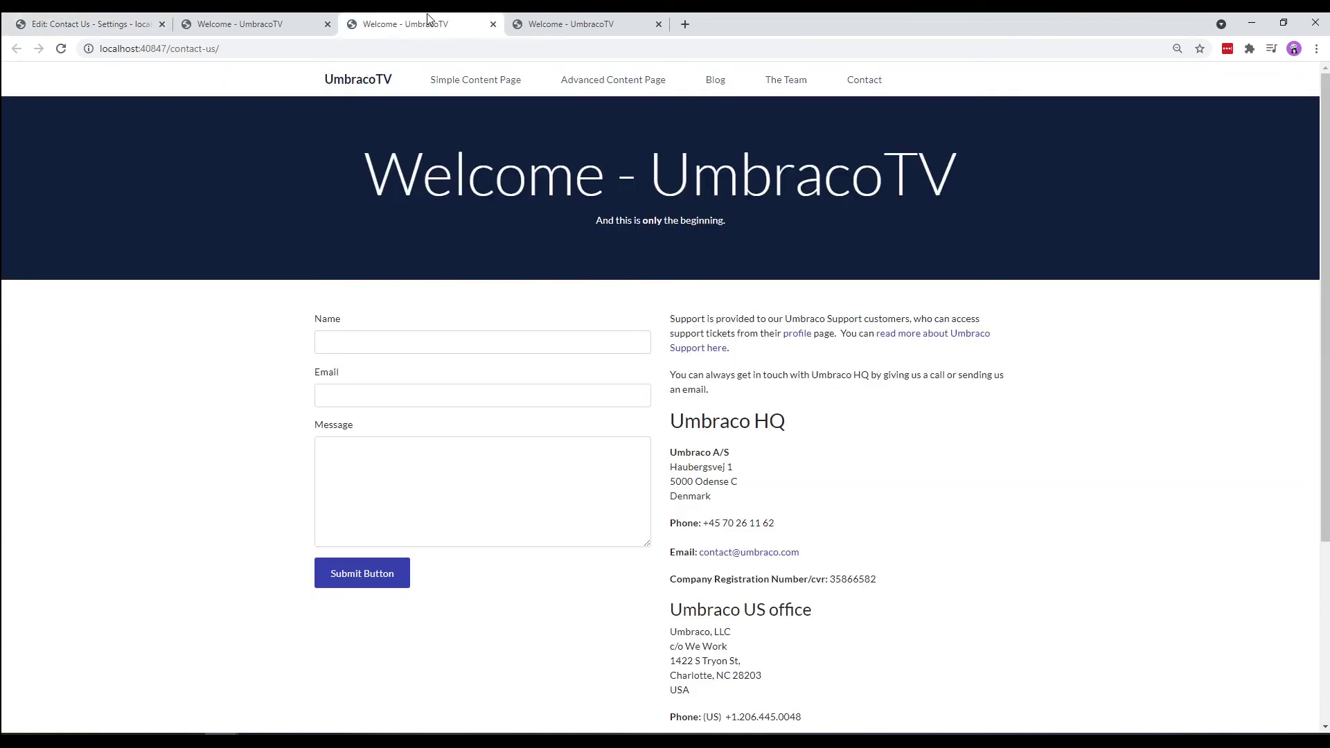
left_click(61, 50)
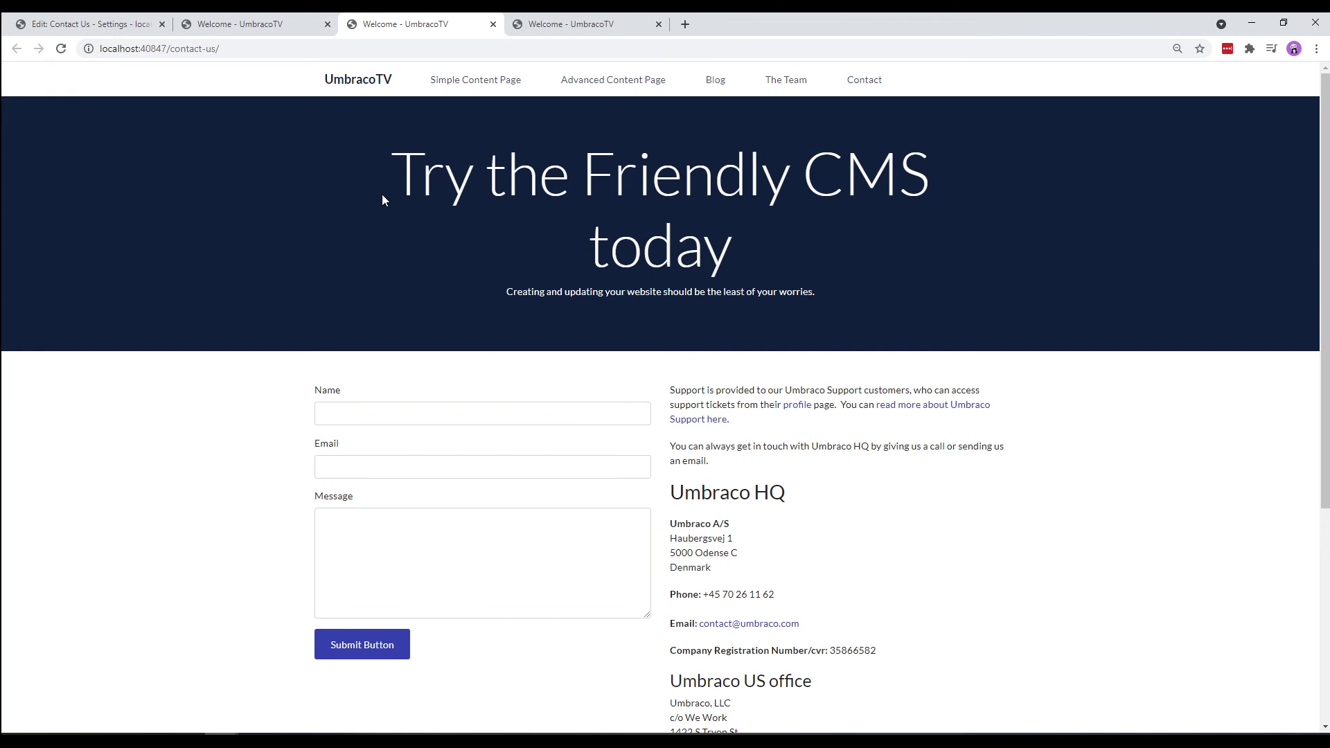
Step: Publish Contact Us with title 'Book a call with us' and subtitle 'We are glad that you are interested in Umbraco'
left_click(63, 25)
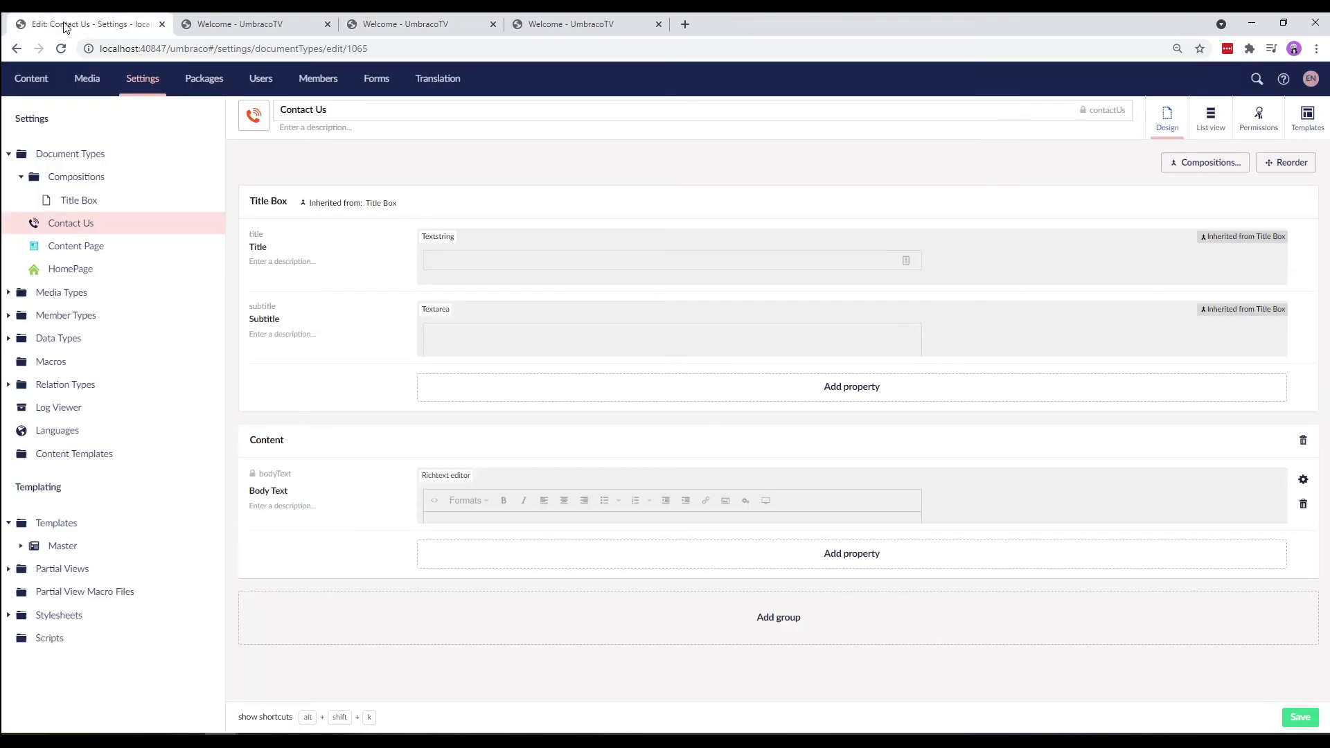
left_click(39, 87)
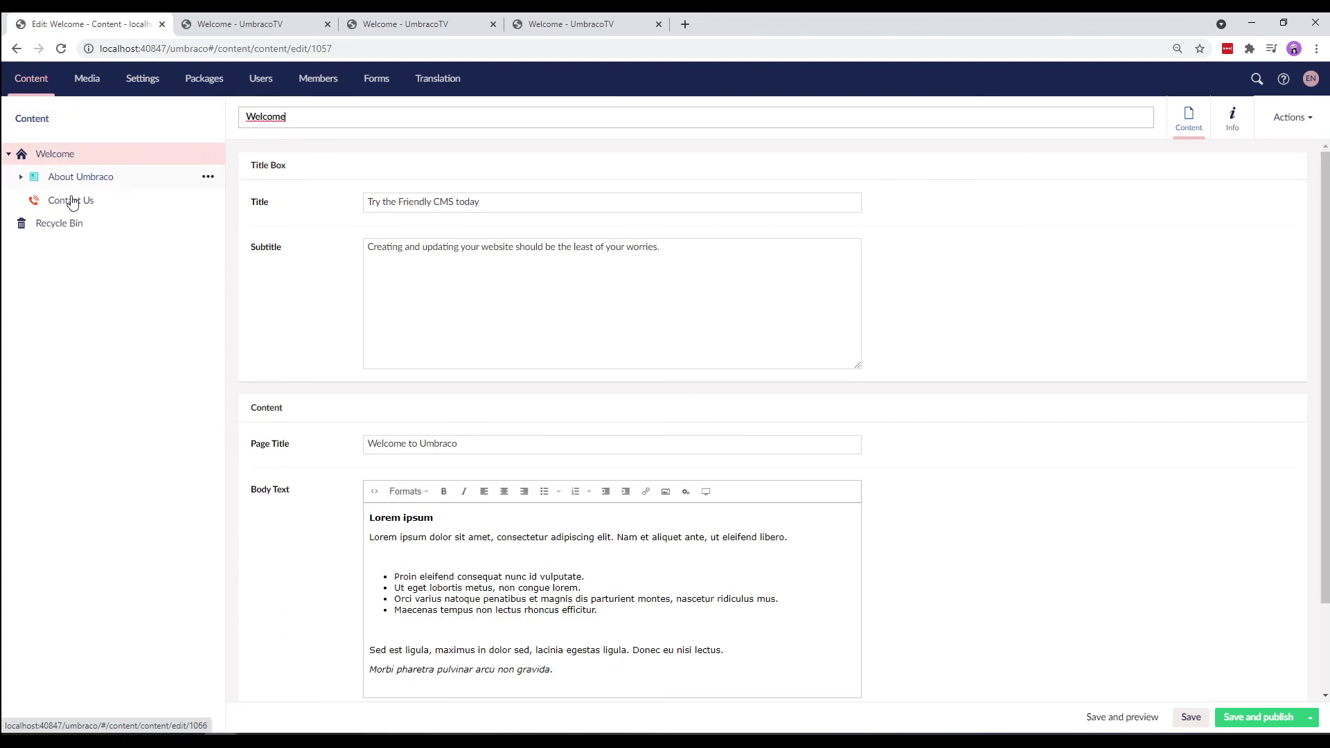
left_click(73, 203)
left_click(377, 203)
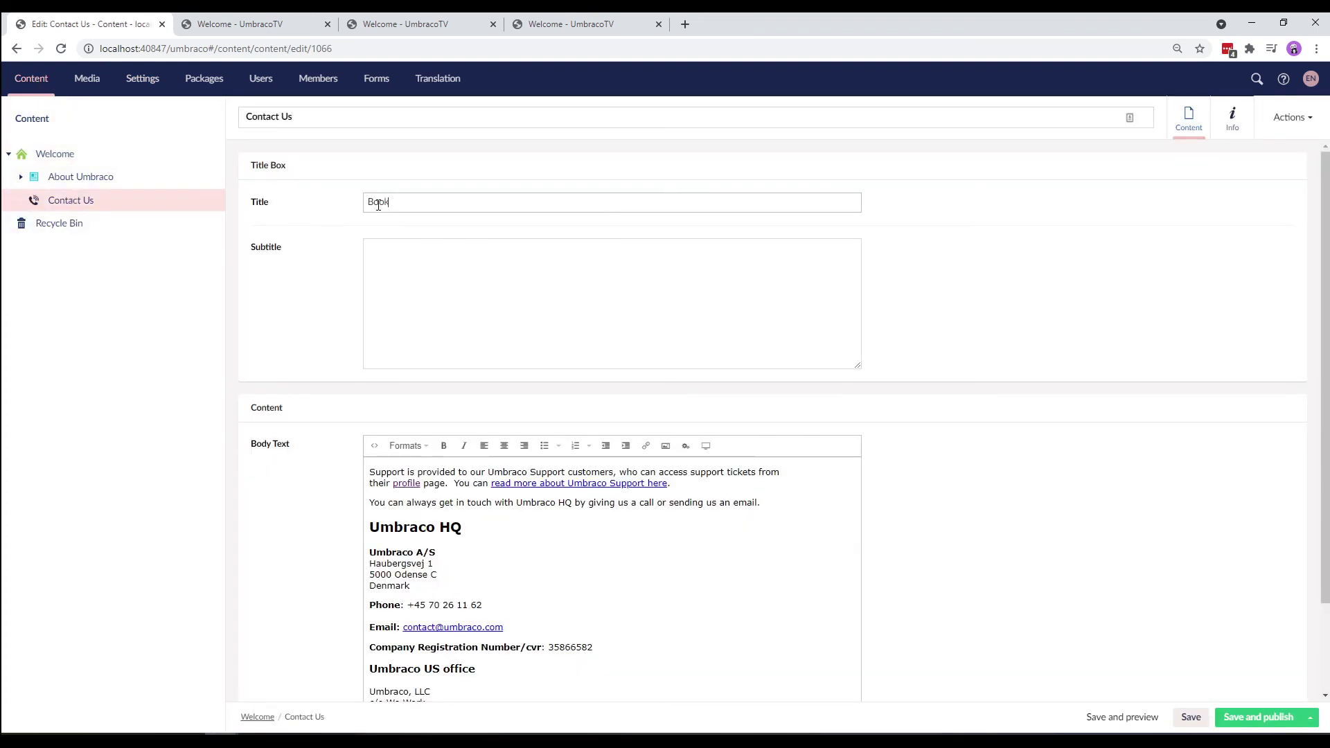
type("Book a call w")
type("ith us")
left_click(402, 275)
type("We are")
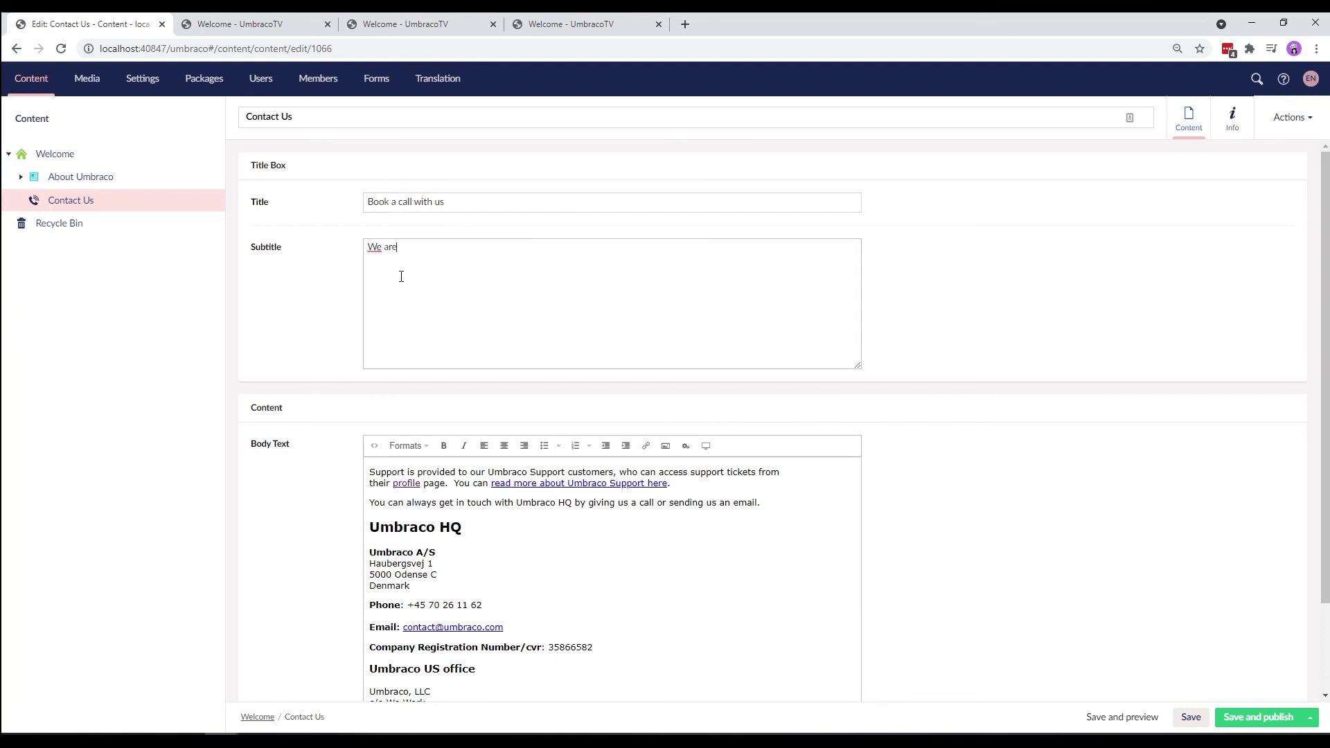
type(" glad that you")
type(" are interested")
type(" in Umbraco")
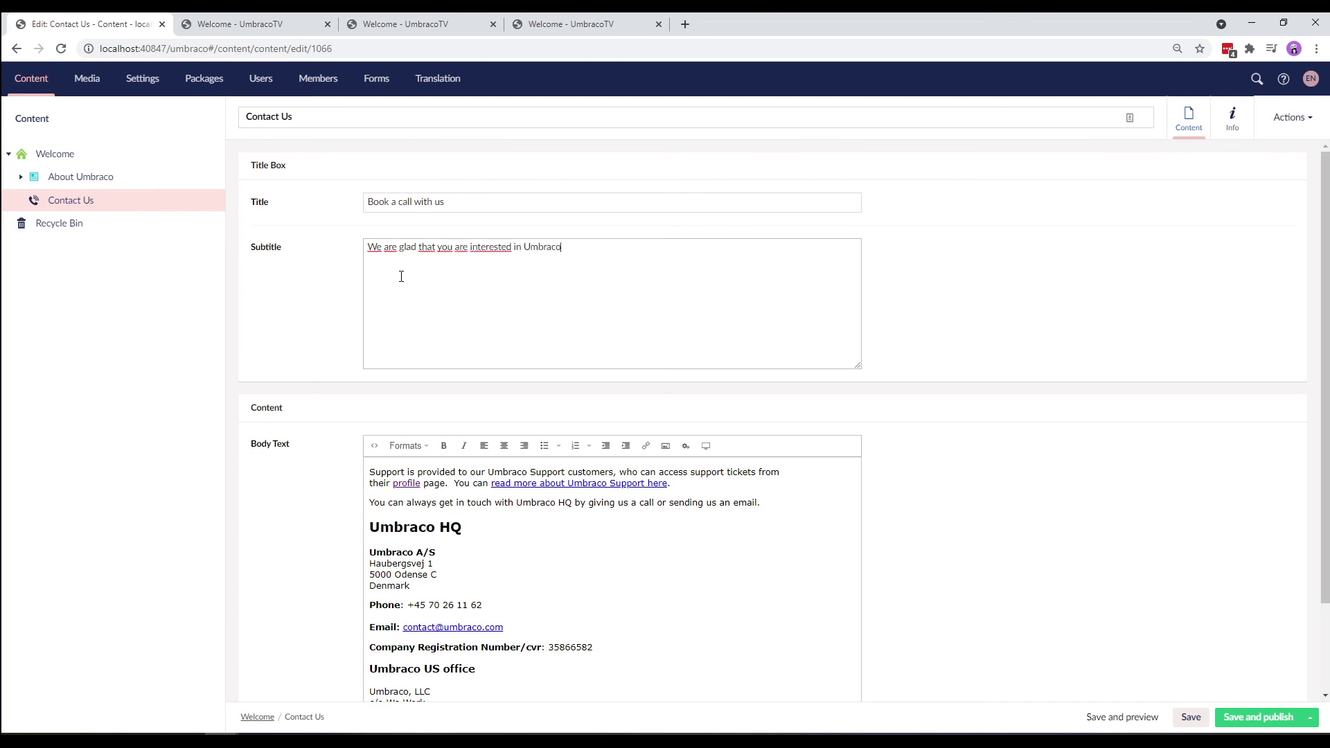
left_click(1226, 721)
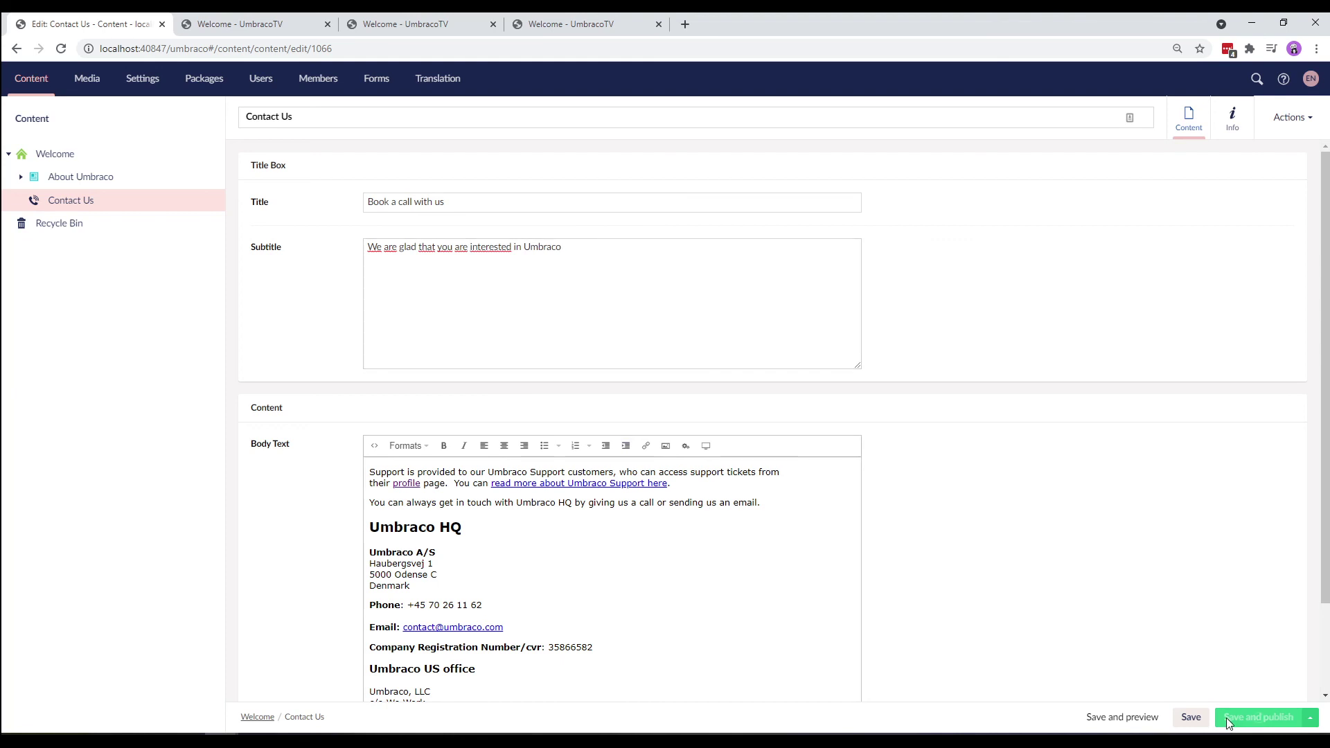
left_click(415, 32)
Step: Reload the live Contact Us page to check the new heading and subtitle
left_click(60, 48)
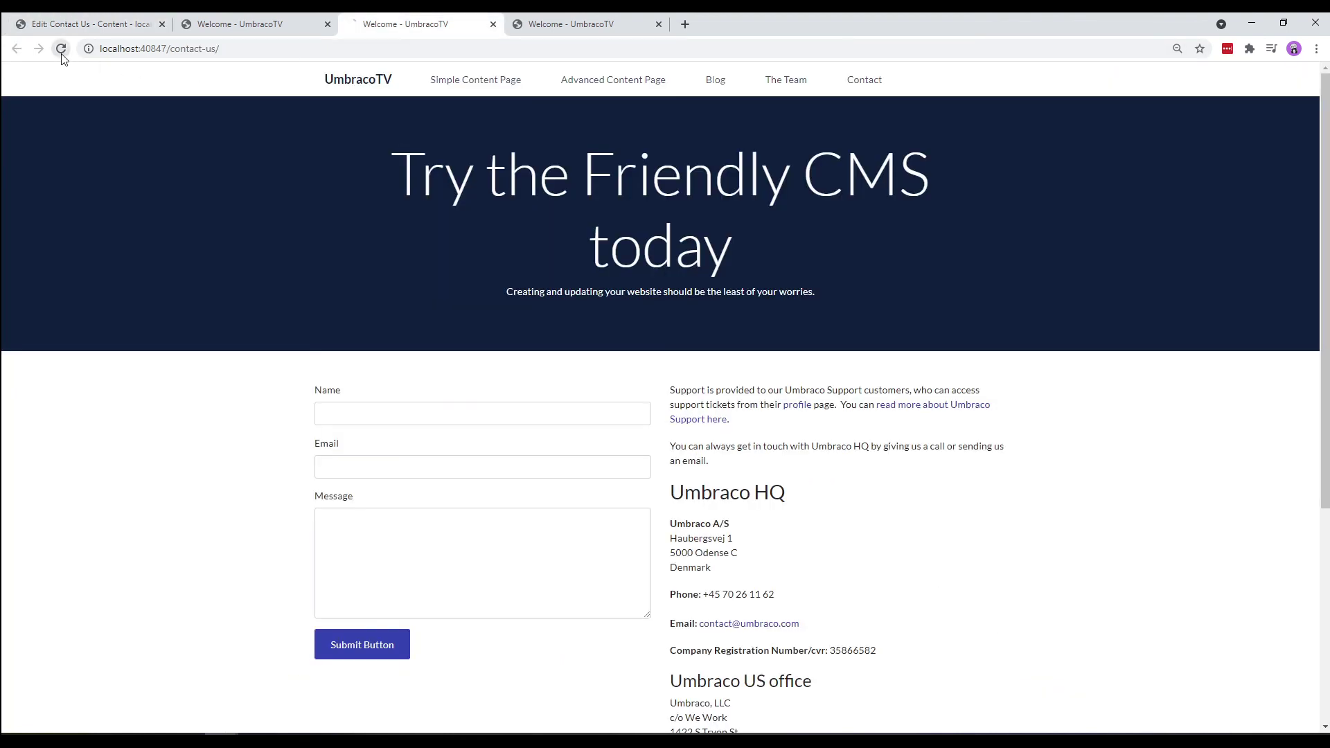